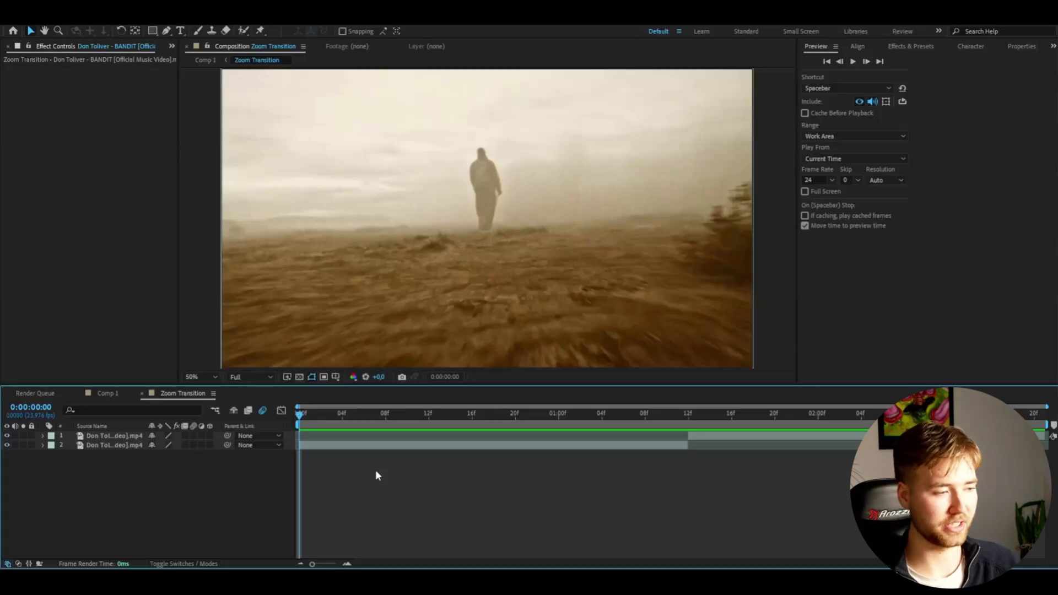
# Step: Move the current-time indicator to 0:00:00:11 in the Zoom Transition composition
pyautogui.click(417, 422)
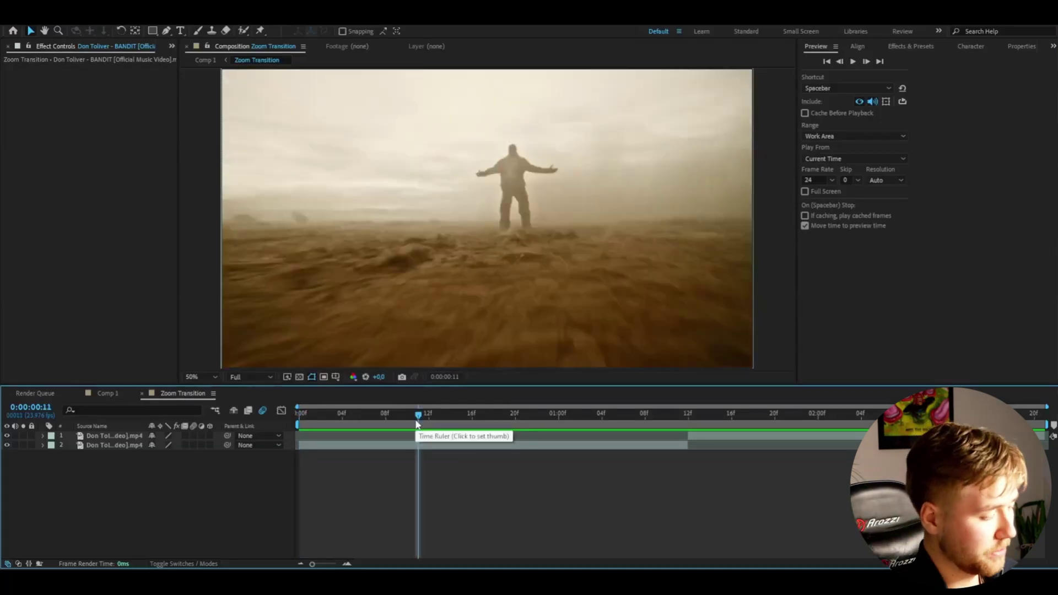
# Step: Create an adjustment layer, trim it and slide it to straddle the cut between the clips
pyautogui.hotkey('ctrl', 'alt', 'y')
pyautogui.click(689, 422)
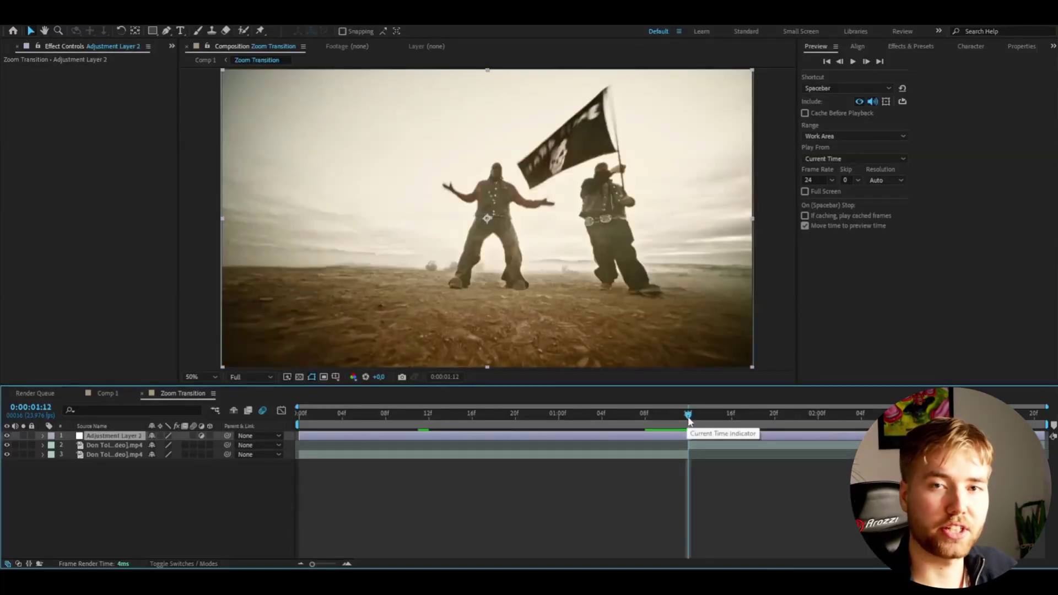
pyautogui.hotkey('alt', ']')
pyautogui.moveTo(688, 422); pyautogui.dragTo(435, 441)
pyautogui.click(668, 413)
# Step: Rename the adjustment layer 'Zoom Transition' and apply a Transform effect to it
pyautogui.rightClick(110, 436)
pyautogui.click(182, 403)
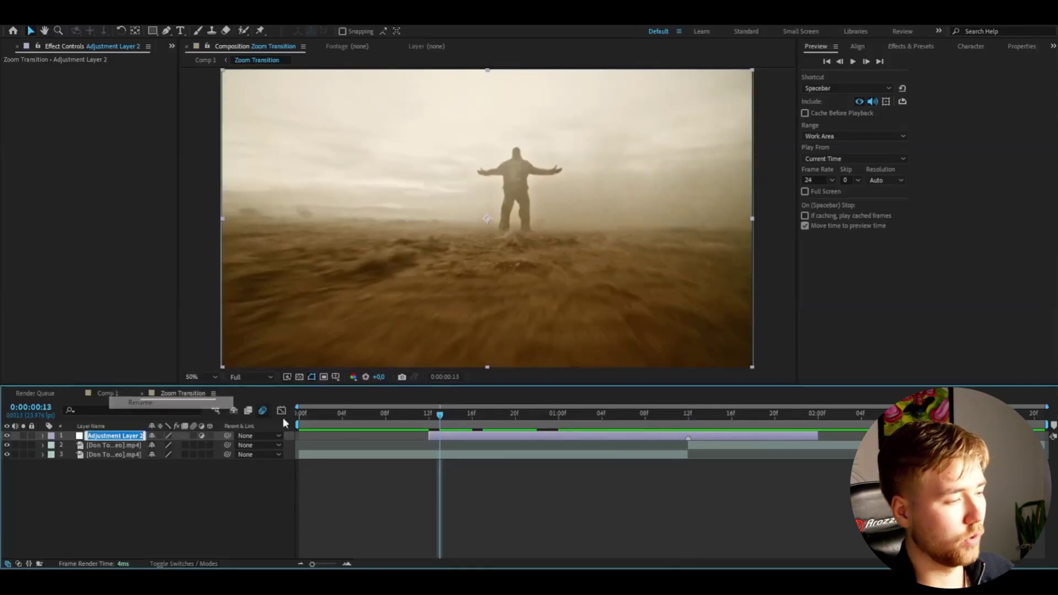
pyautogui.write('Zoom Transition')
pyautogui.press('Return')
pyautogui.press('i')
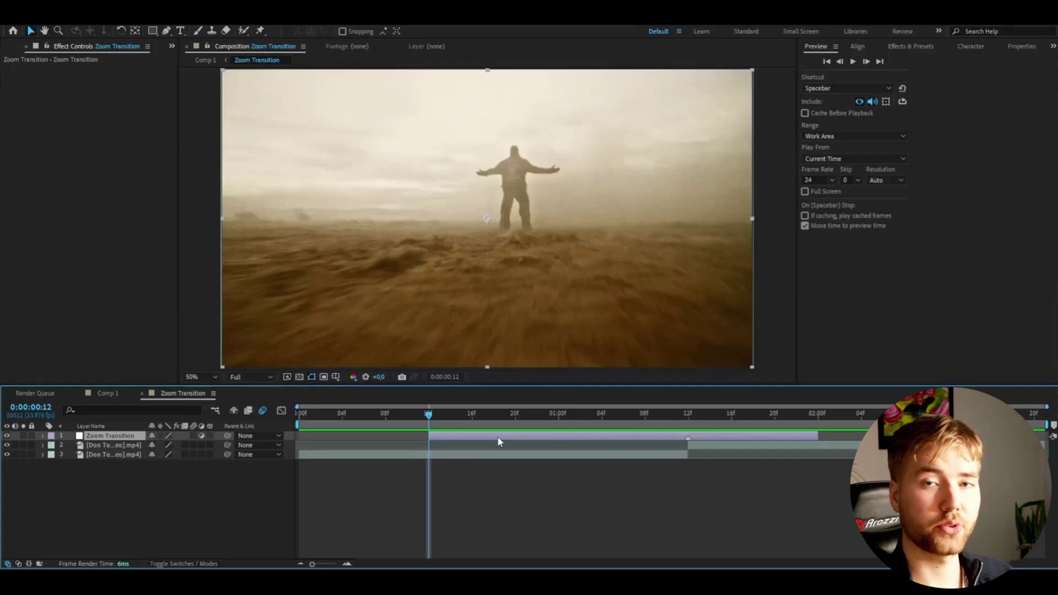
pyautogui.hotkey('ctrl', 'alt', 'shift', 'e')
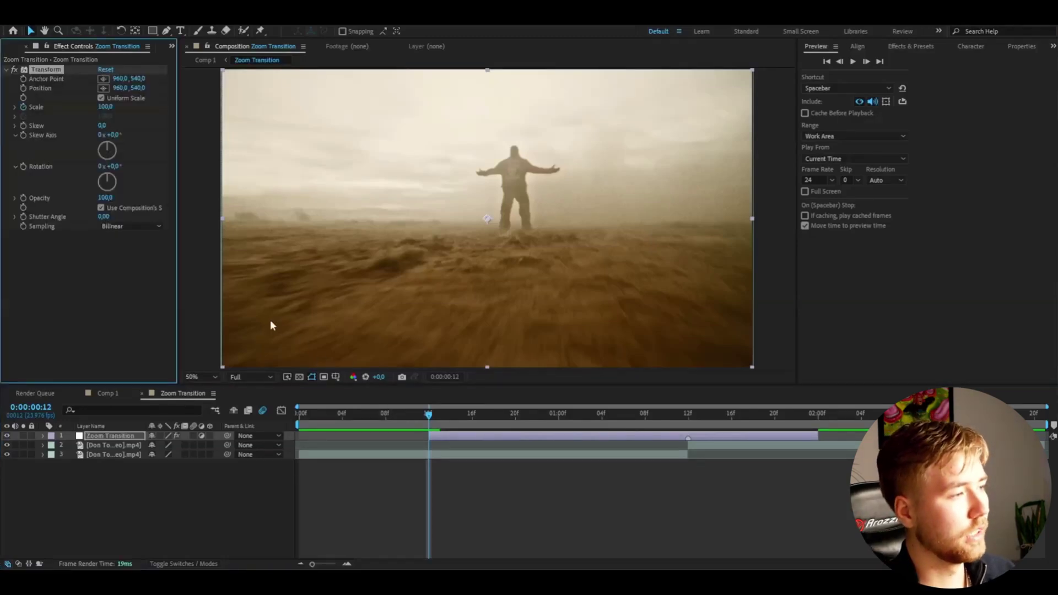
# Step: Set Transform Scale to 175 at 0:00:01:11, just before the cut
pyautogui.moveTo(428, 414); pyautogui.dragTo(678, 417)
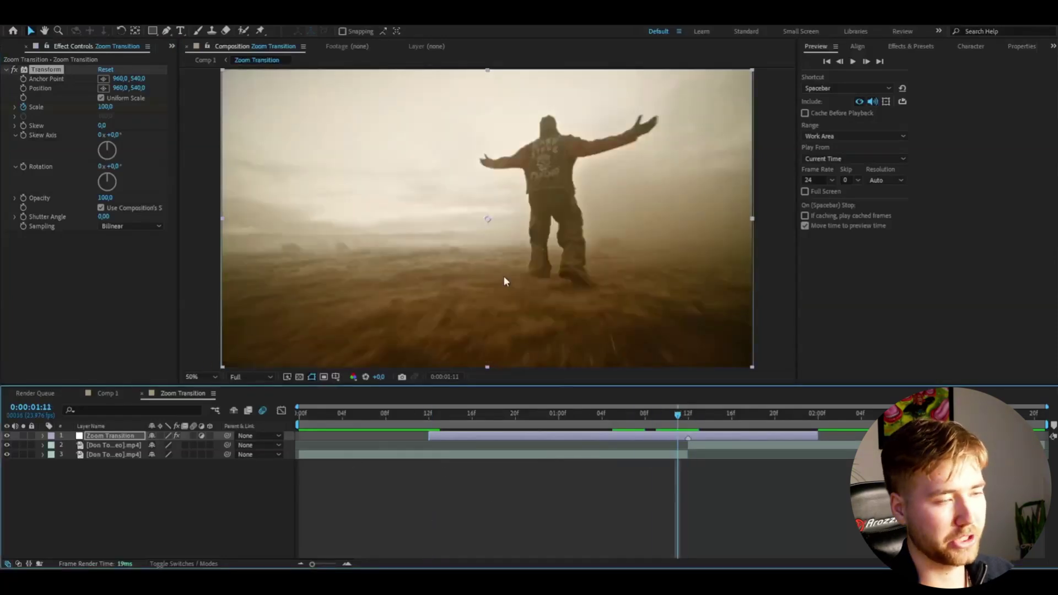
pyautogui.click(106, 107)
pyautogui.write('175')
pyautogui.press('Return')
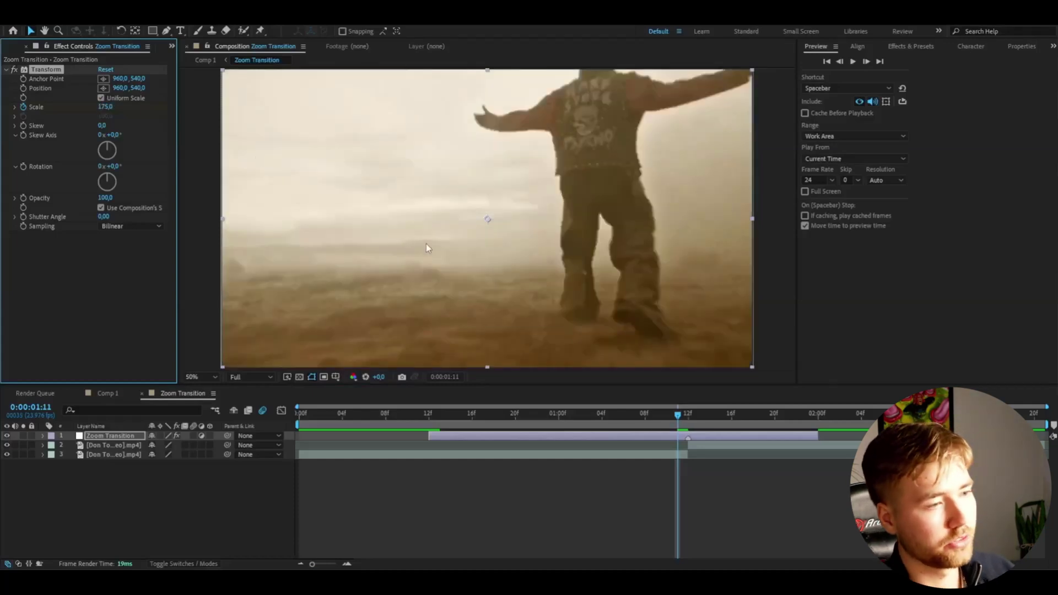
# Step: Set Transform Scale to 75 at 0:00:01:12, the first frame after the cut
pyautogui.click(682, 419)
pyautogui.click(106, 107)
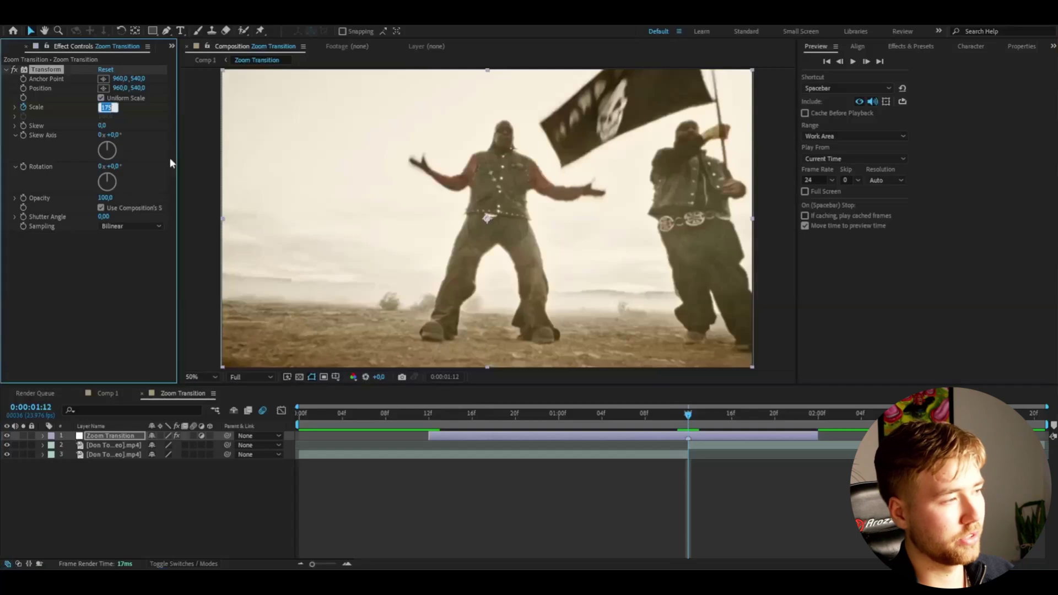
pyautogui.write('75')
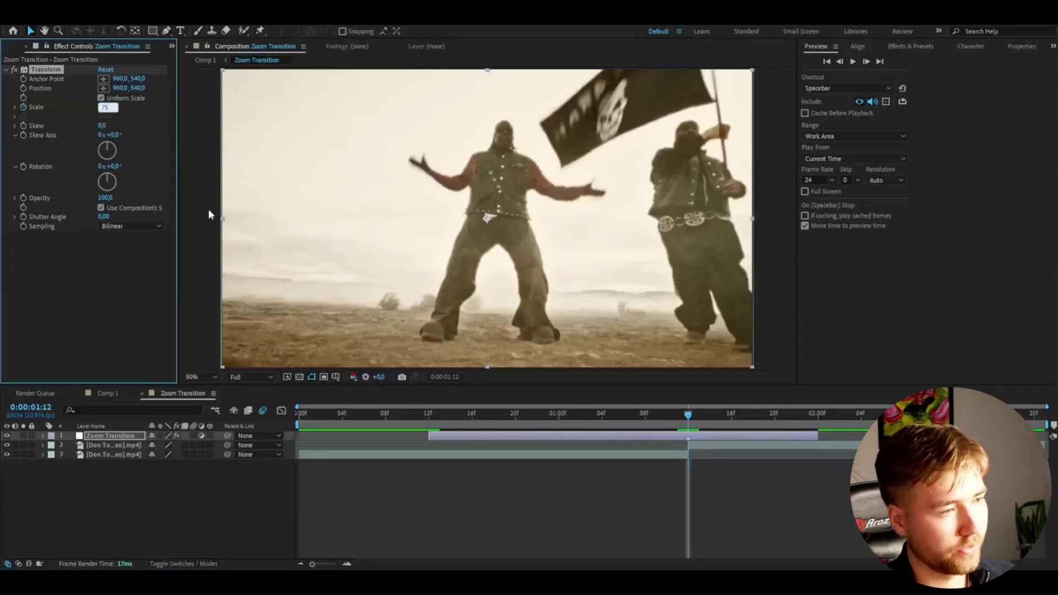
pyautogui.press('Return')
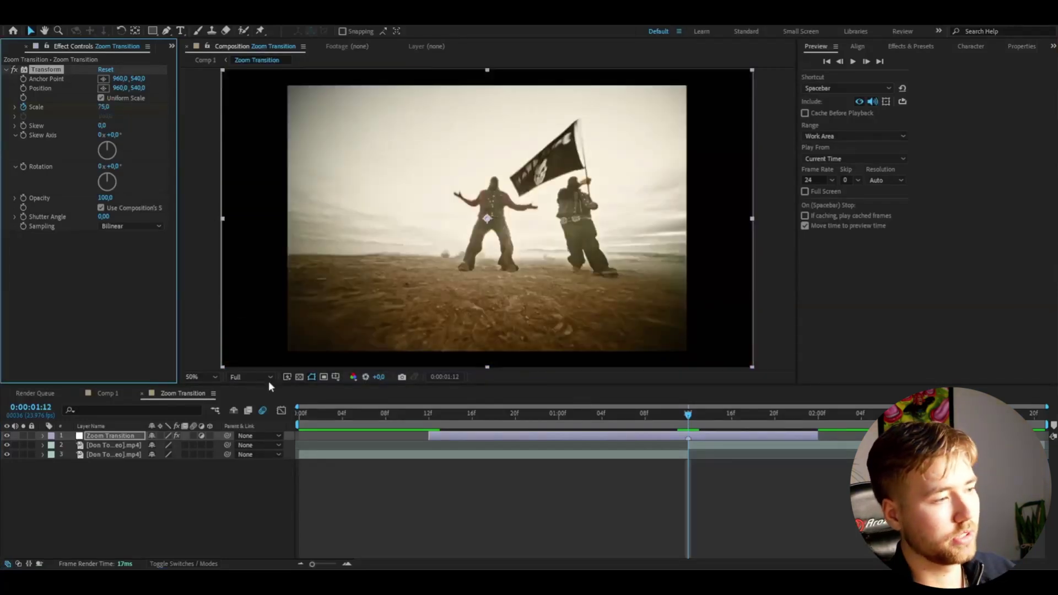
# Step: Return Transform Scale to 100 at 0:00:02:00
pyautogui.click(689, 422)
pyautogui.press('space')
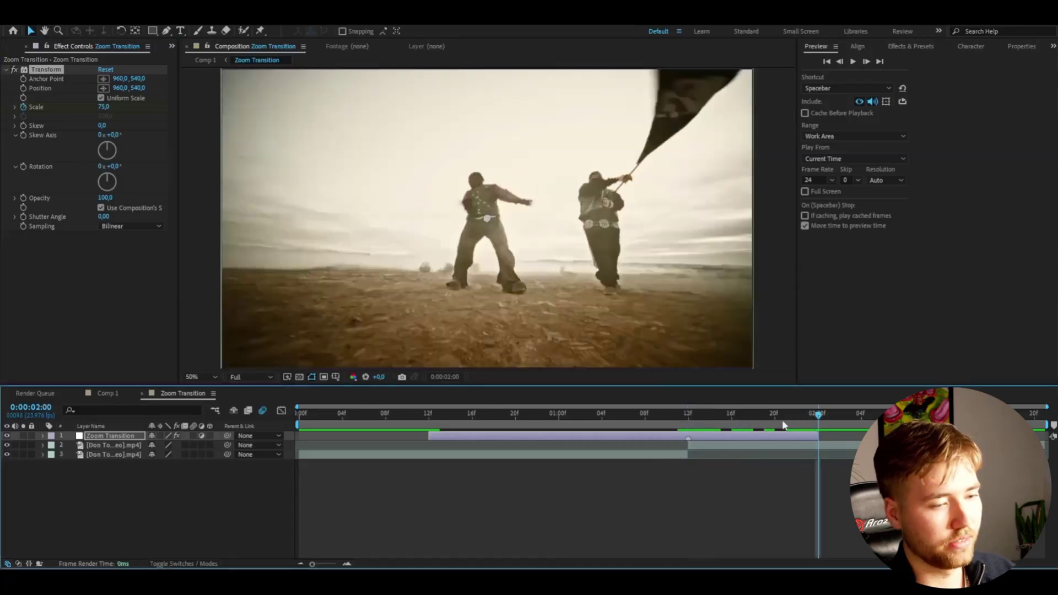
pyautogui.click(104, 106)
pyautogui.write('100')
pyautogui.press('Return')
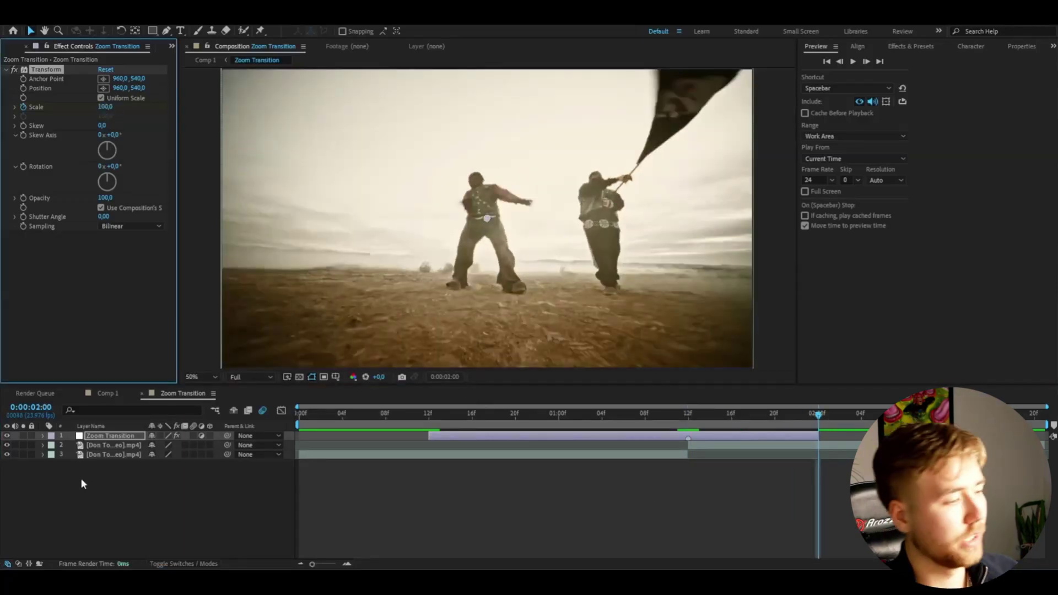
# Step: Apply Easy Ease (F9) to all the Scale keyframes on Zoom Transition
pyautogui.click(43, 436)
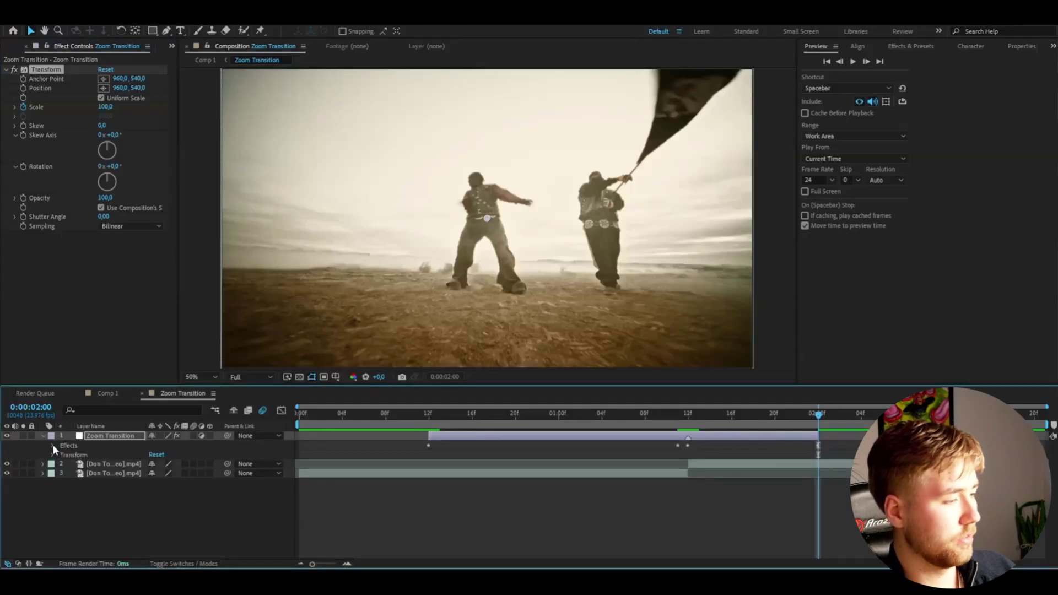
pyautogui.click(53, 446)
pyautogui.moveTo(840, 486); pyautogui.dragTo(421, 474)
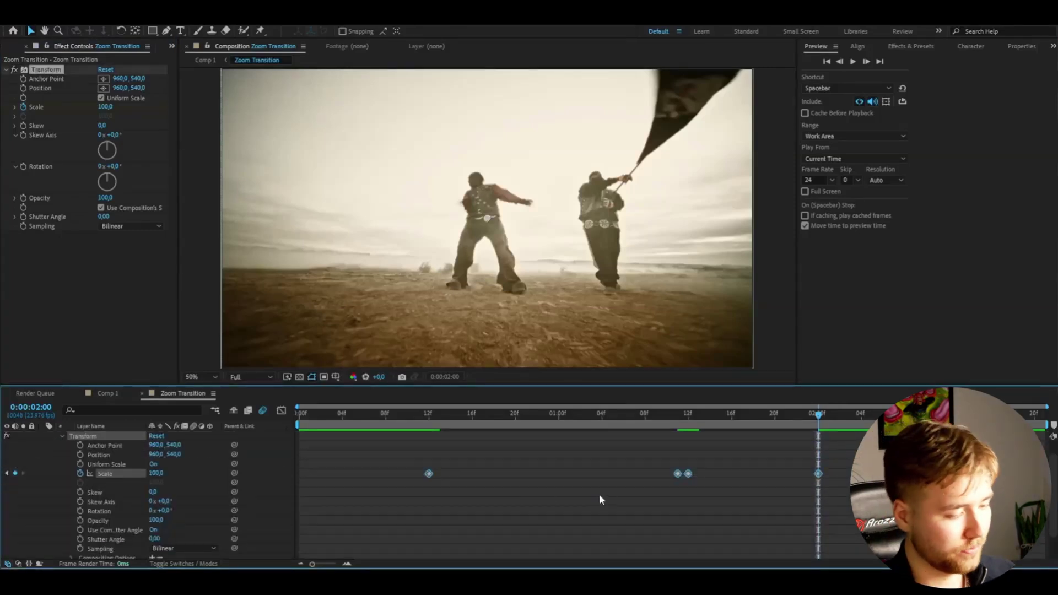
pyautogui.press('F9')
pyautogui.click(581, 491)
pyautogui.click(429, 473)
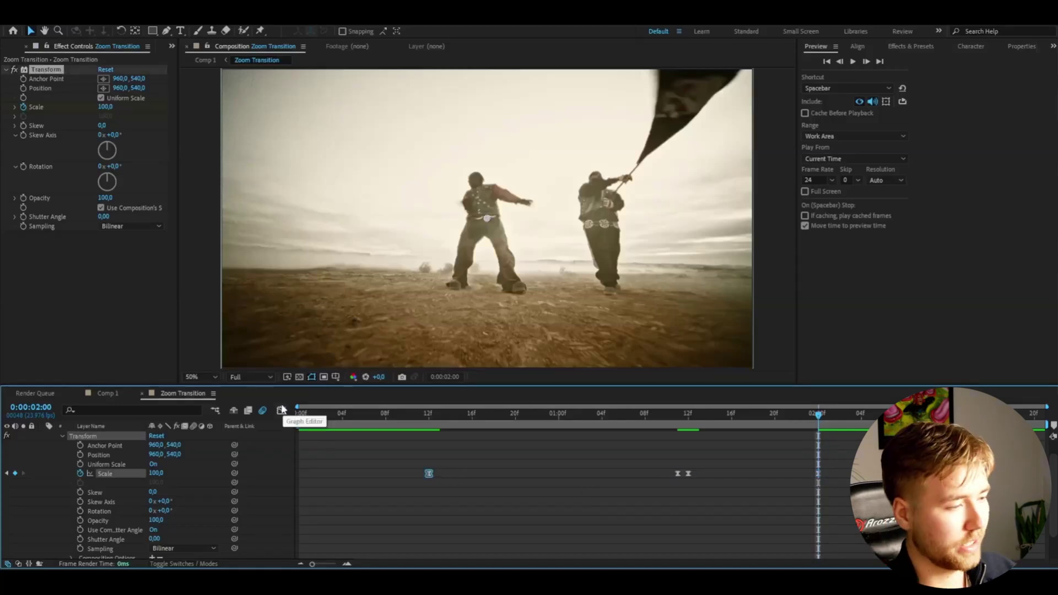
# Step: Steepen the Scale curve in the Graph Editor so the zoom ramps sharply, then preview it
pyautogui.click(282, 411)
pyautogui.moveTo(511, 510); pyautogui.dragTo(728, 506)
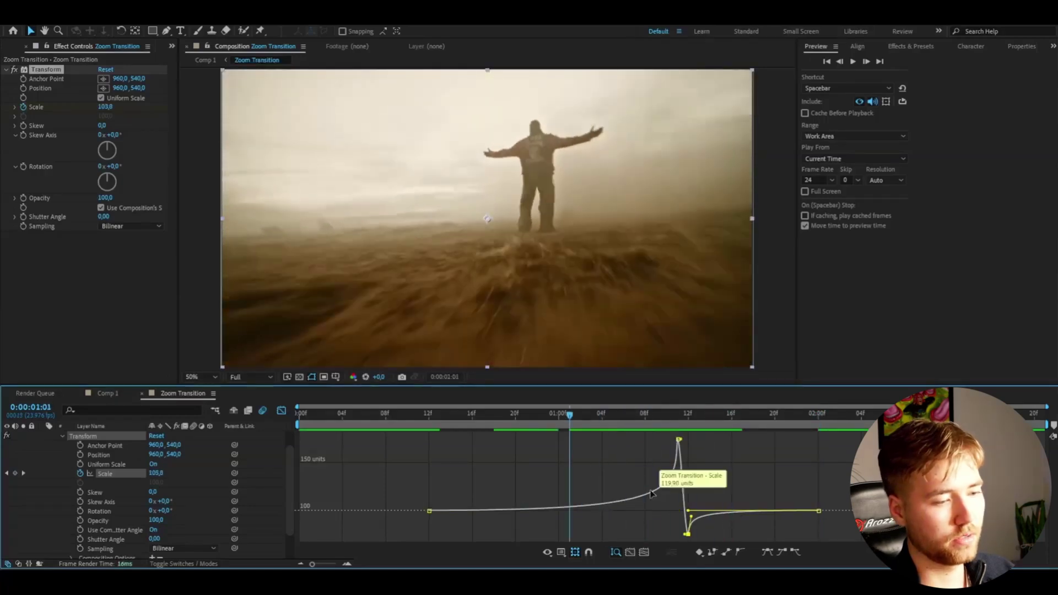
pyautogui.click(650, 493)
pyautogui.click(430, 415)
pyautogui.press('space')
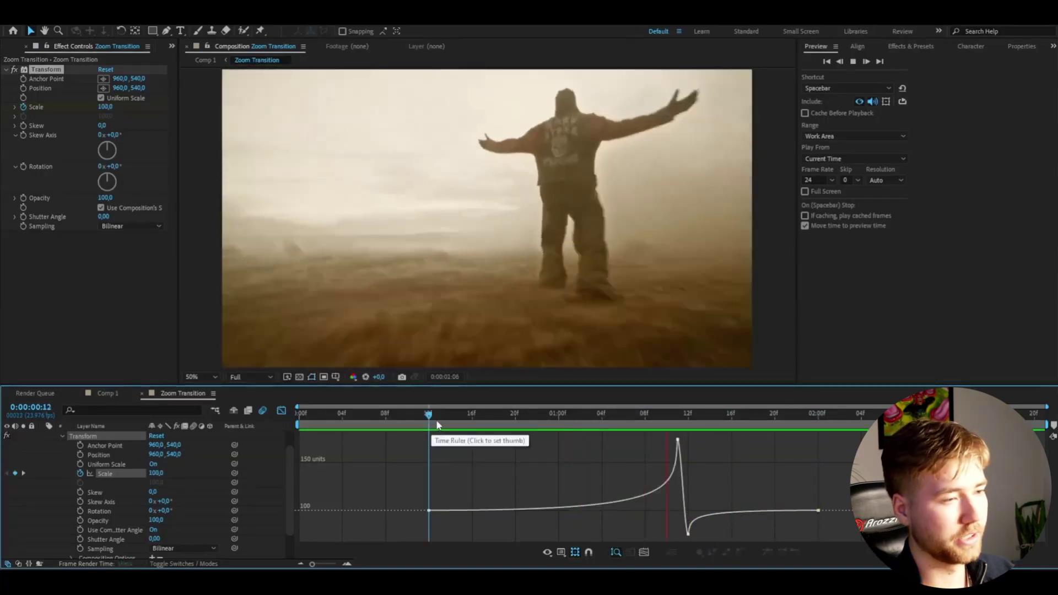
pyautogui.click(440, 414)
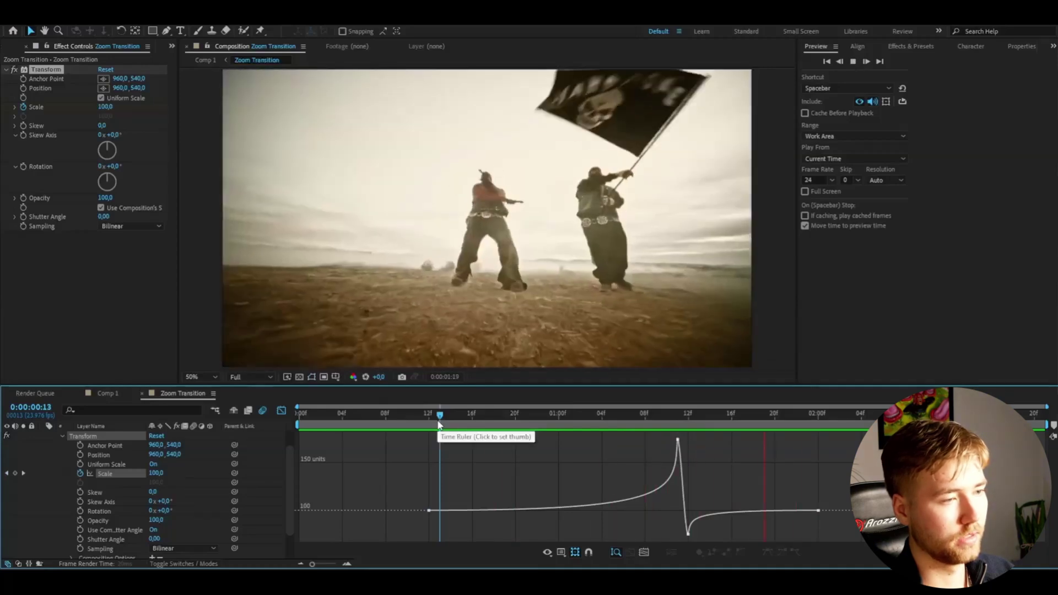
pyautogui.press('space')
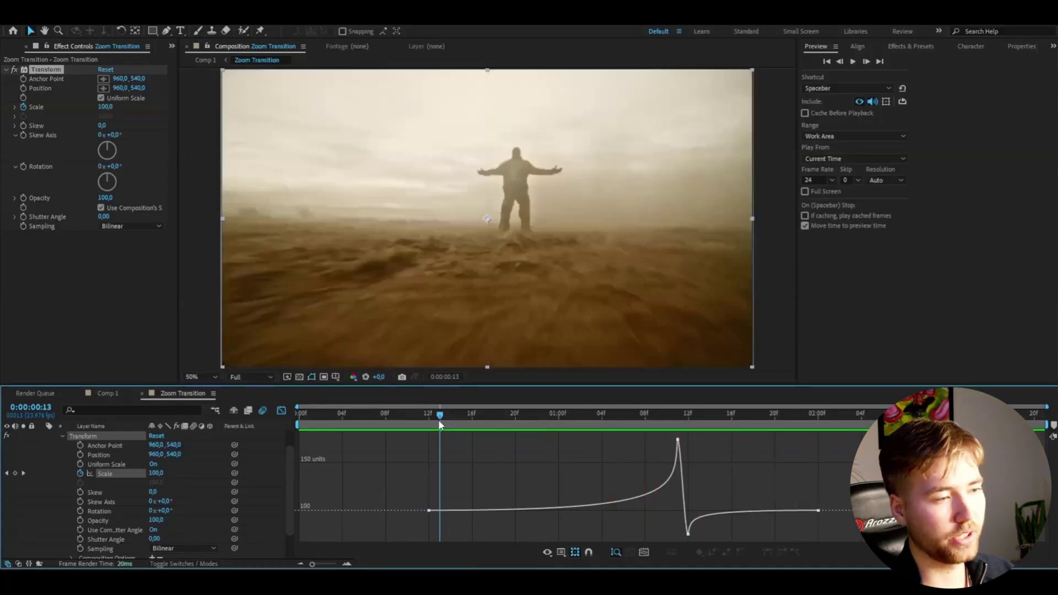
pyautogui.click(281, 411)
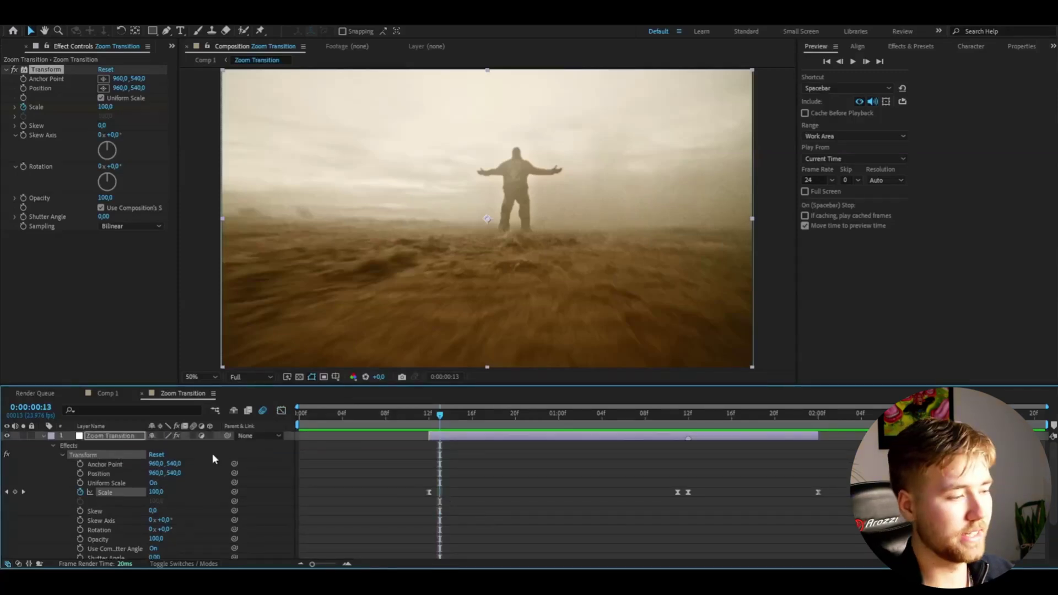
# Step: Enable Motion Blur on Zoom Transition and scrub the frames around the cut to check the smear
pyautogui.click(192, 436)
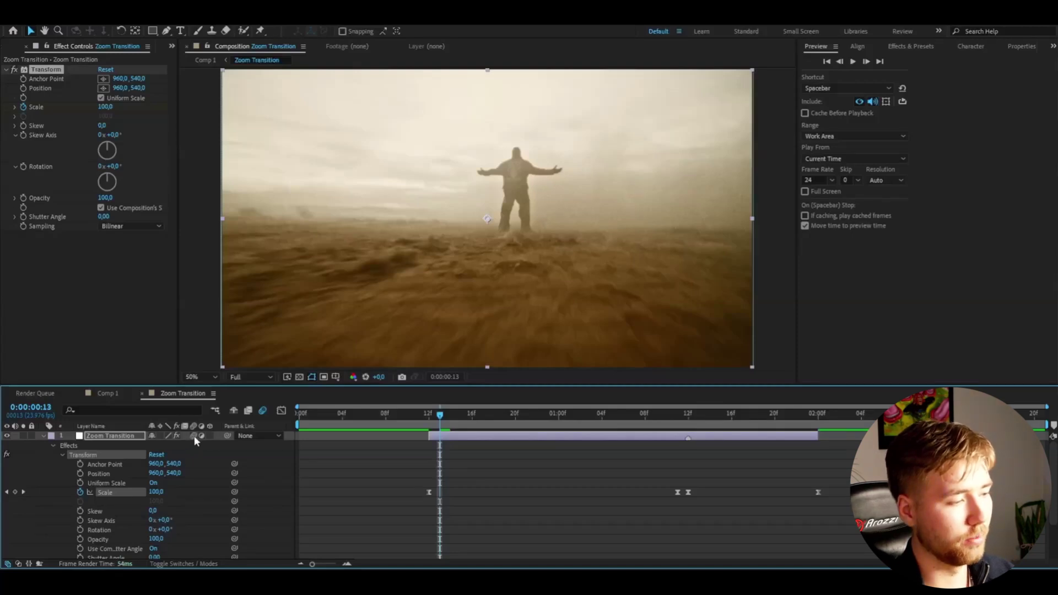
pyautogui.moveTo(563, 414); pyautogui.dragTo(682, 437)
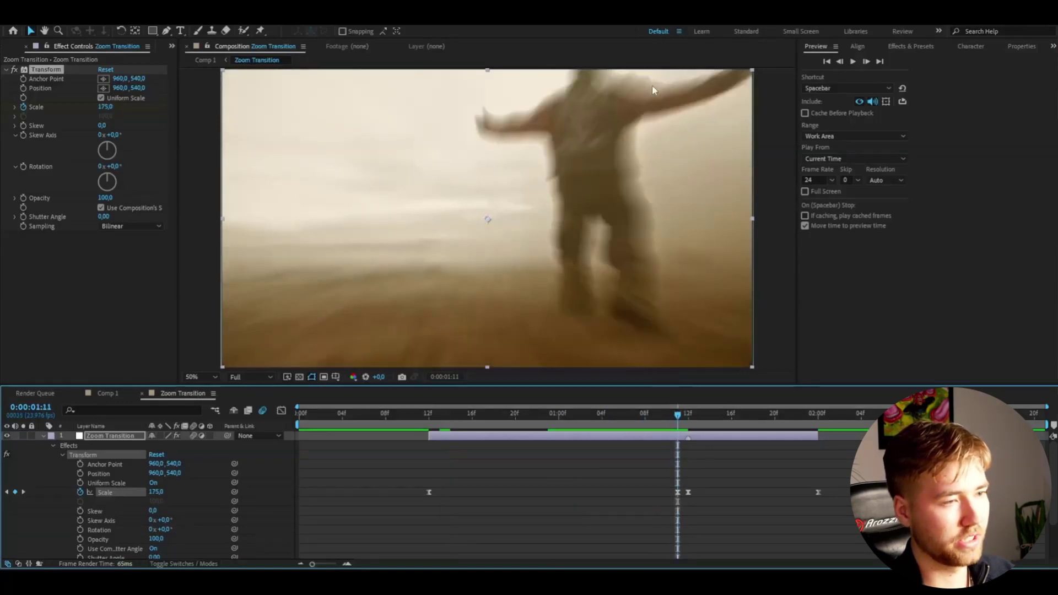
pyautogui.moveTo(681, 426)
pyautogui.mouseDown()
pyautogui.moveTo(715, 426)
pyautogui.moveTo(666, 425)
pyautogui.mouseUp()
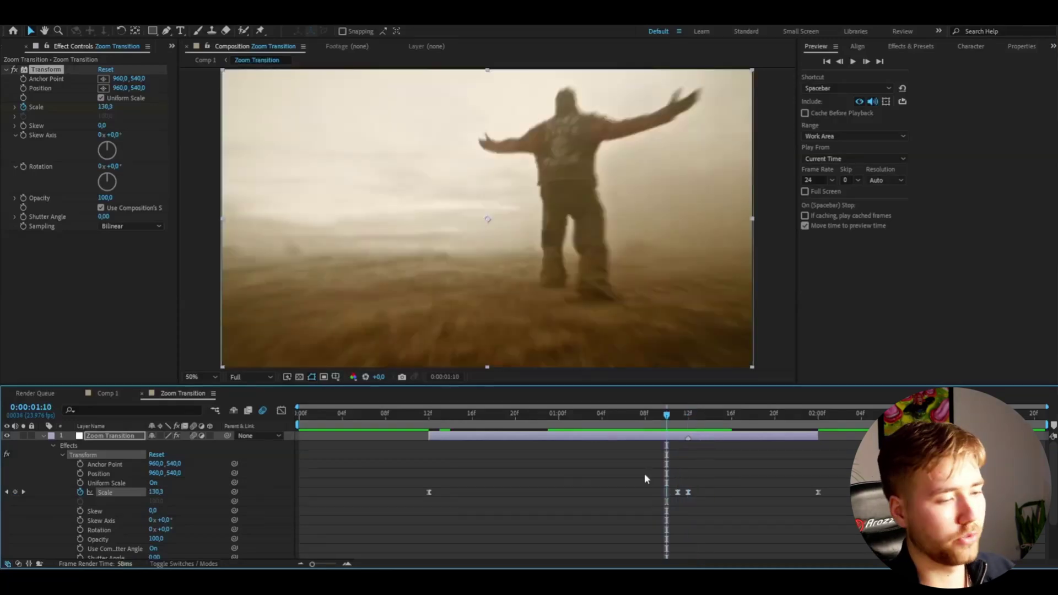
pyautogui.click(586, 438)
pyautogui.moveTo(667, 415); pyautogui.dragTo(694, 426)
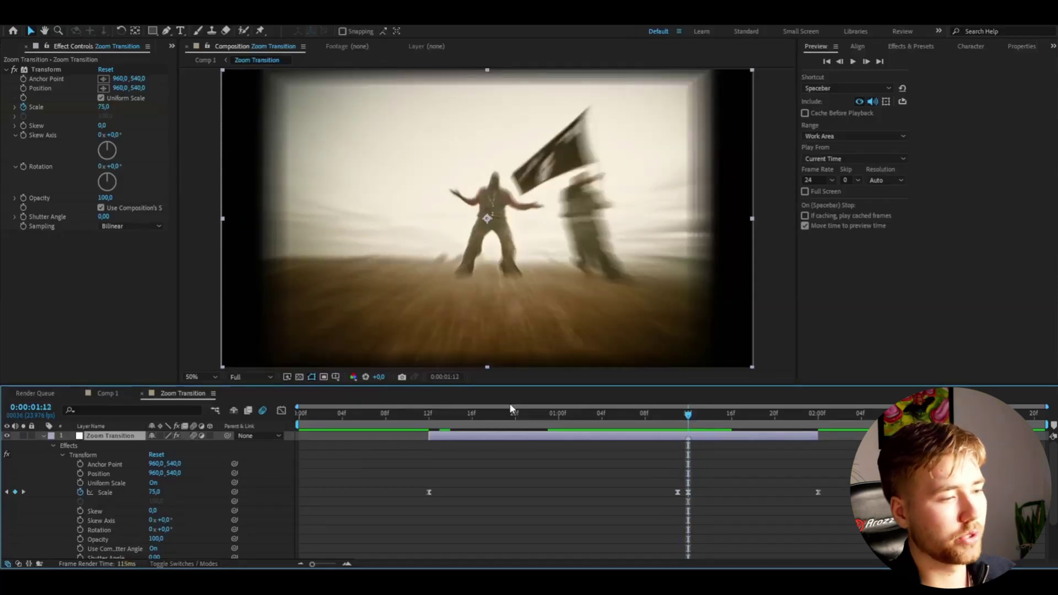
# Step: Add Motion Tile above Transform with output 220 by 210 and Mirror Edges on
pyautogui.hotkey('ctrl', 'space')
pyautogui.write('motion tile')
pyautogui.press('Return')
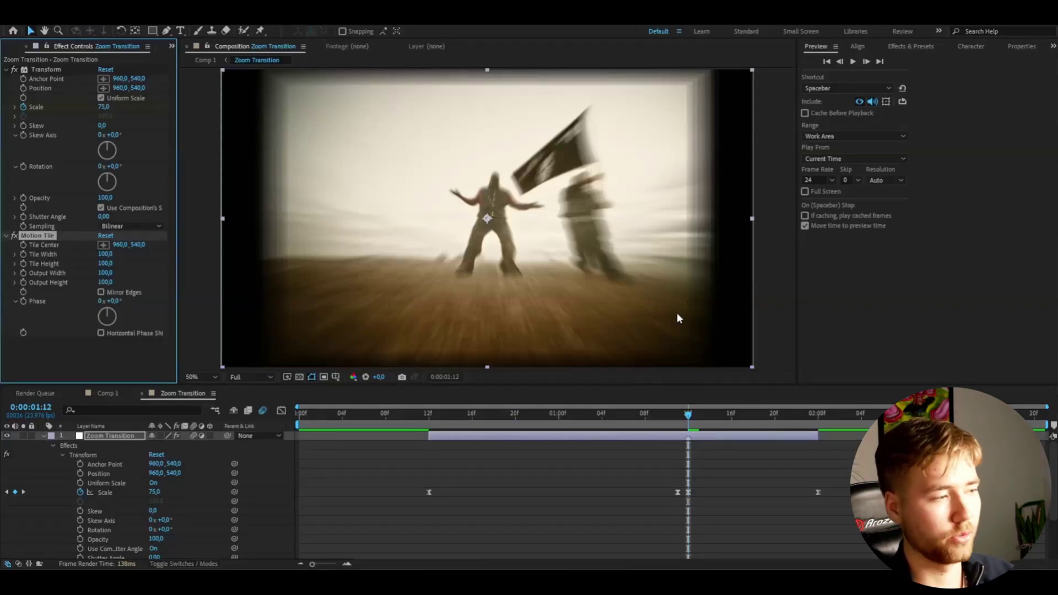
pyautogui.moveTo(39, 238); pyautogui.dragTo(58, 65)
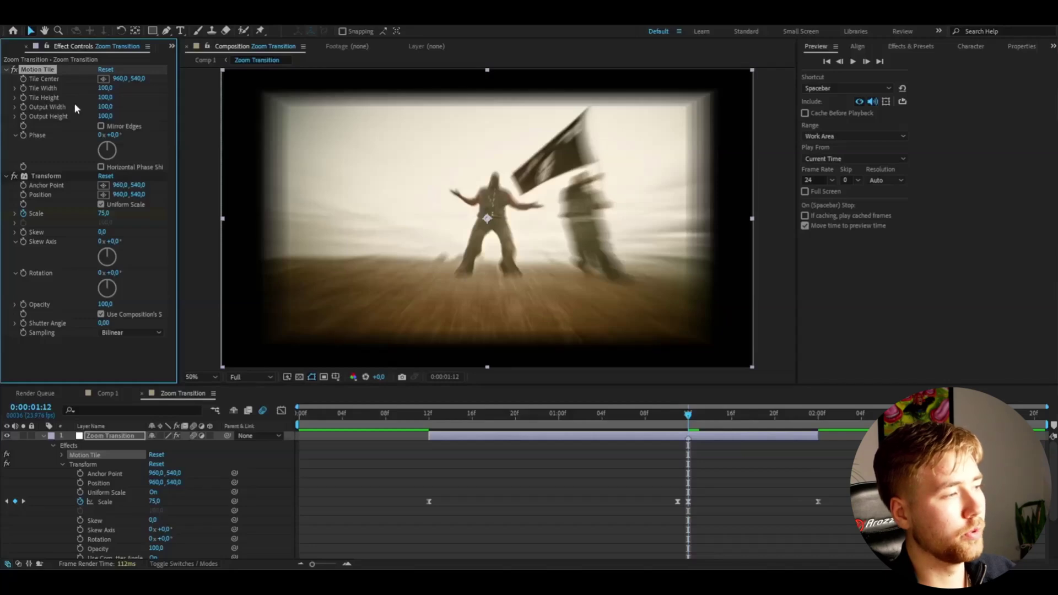
pyautogui.moveTo(106, 107)
pyautogui.mouseDown()
pyautogui.moveTo(124, 106)
pyautogui.moveTo(112, 106)
pyautogui.moveTo(116, 115)
pyautogui.mouseUp()
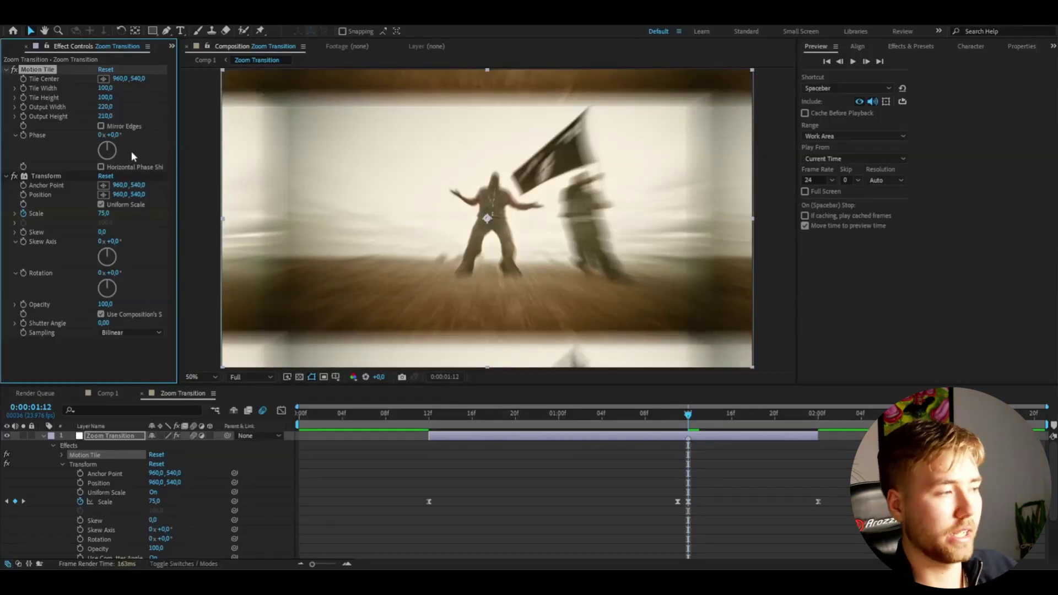
pyautogui.click(101, 126)
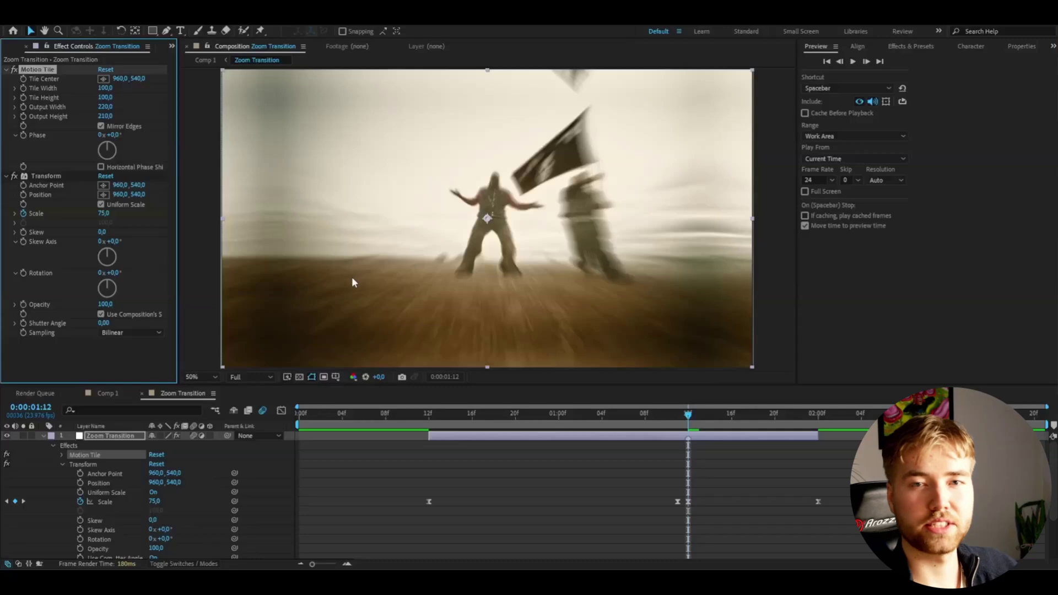
pyautogui.moveTo(689, 420); pyautogui.dragTo(515, 417)
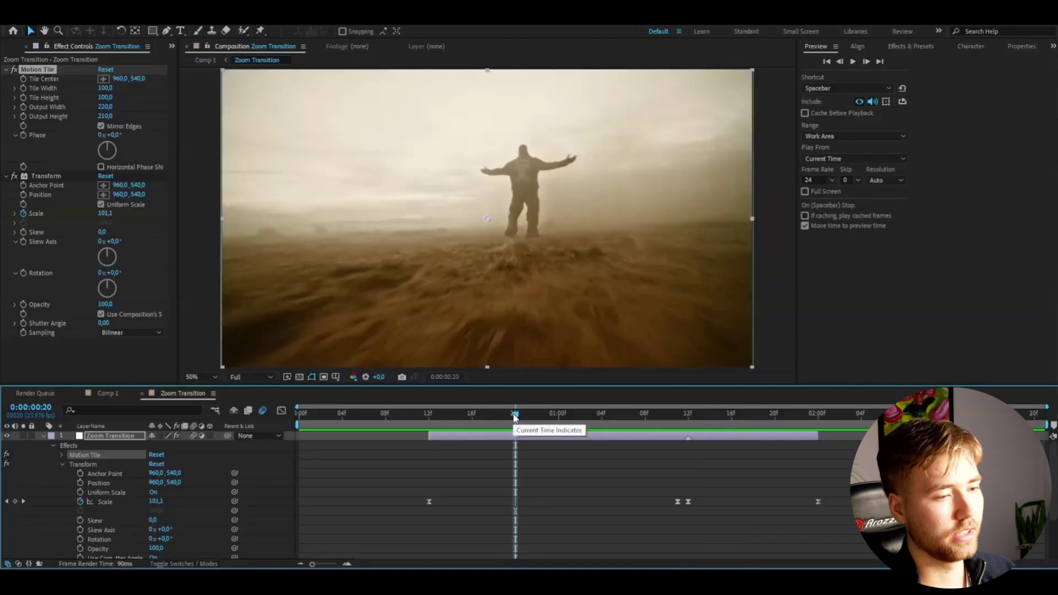
# Step: Review the motion-blurred frames around 01:12, then add Adjustment Layer 3 on top
pyautogui.click(691, 422)
pyautogui.moveTo(692, 423); pyautogui.dragTo(699, 422)
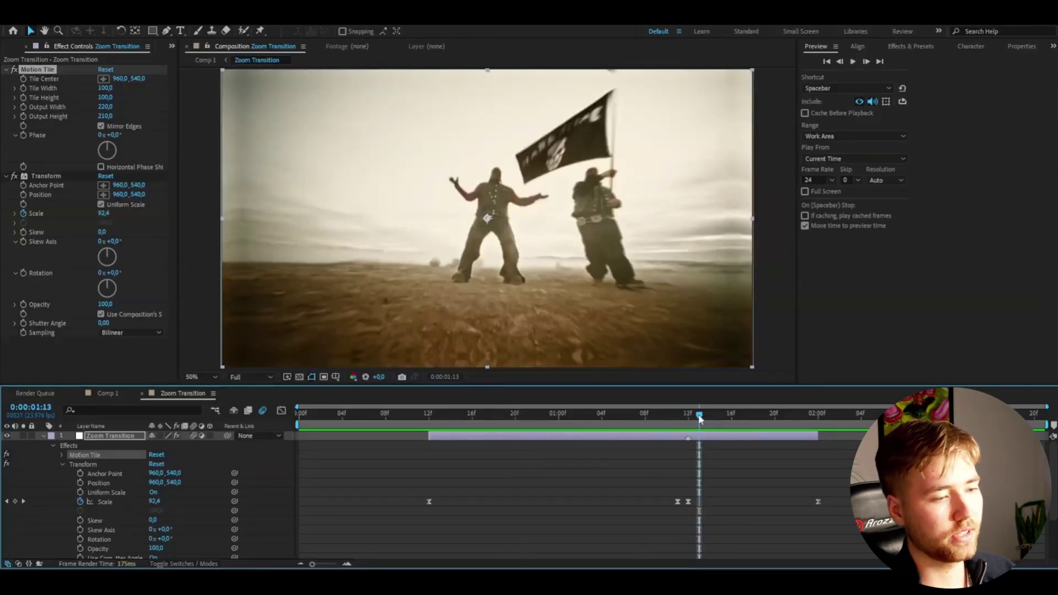
pyautogui.moveTo(700, 418); pyautogui.dragTo(692, 421)
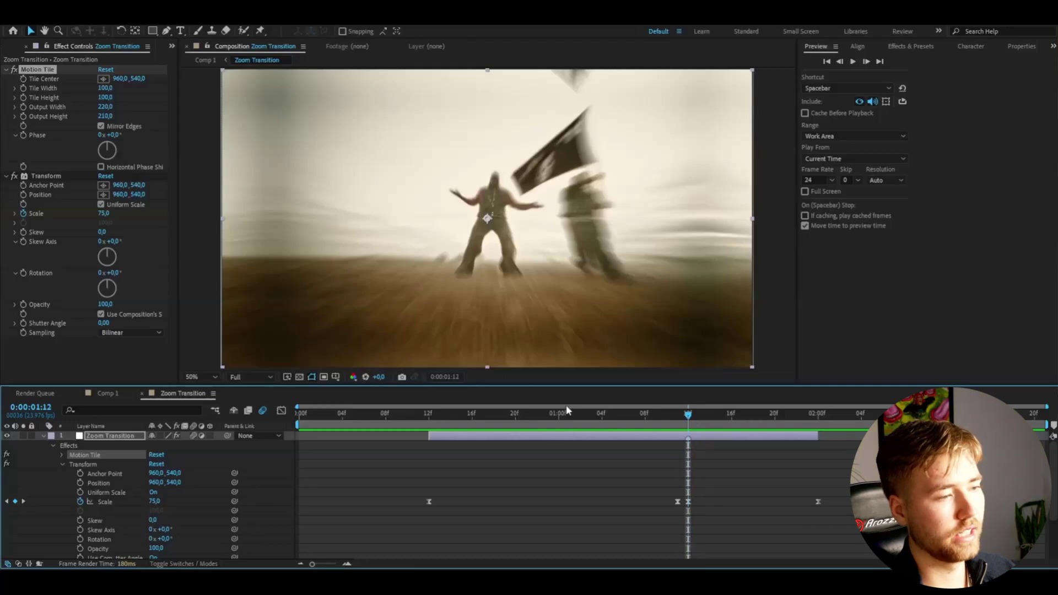
pyautogui.moveTo(626, 422); pyautogui.dragTo(548, 419)
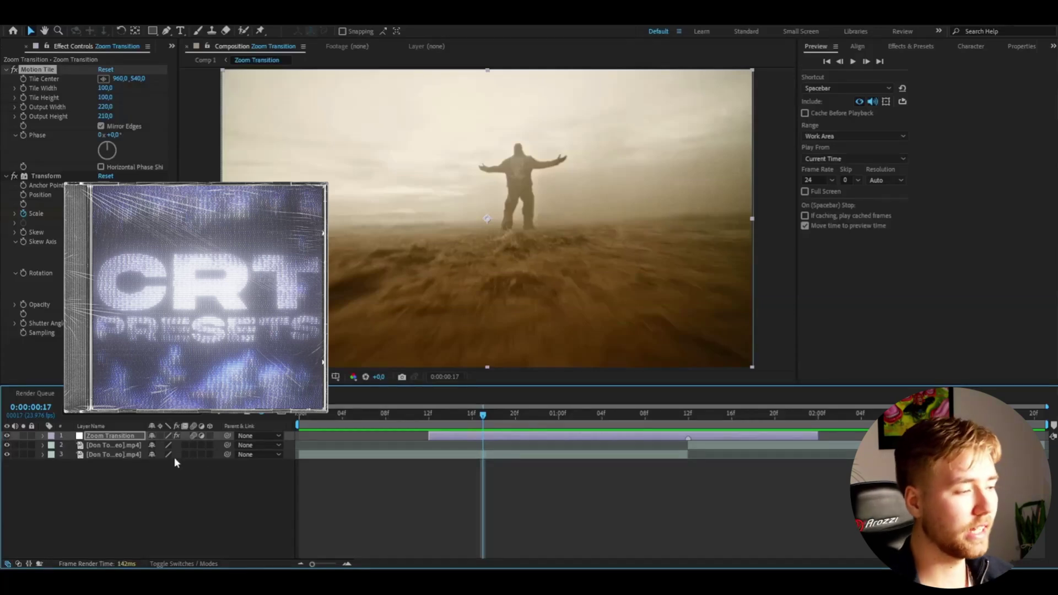
pyautogui.click(242, 488)
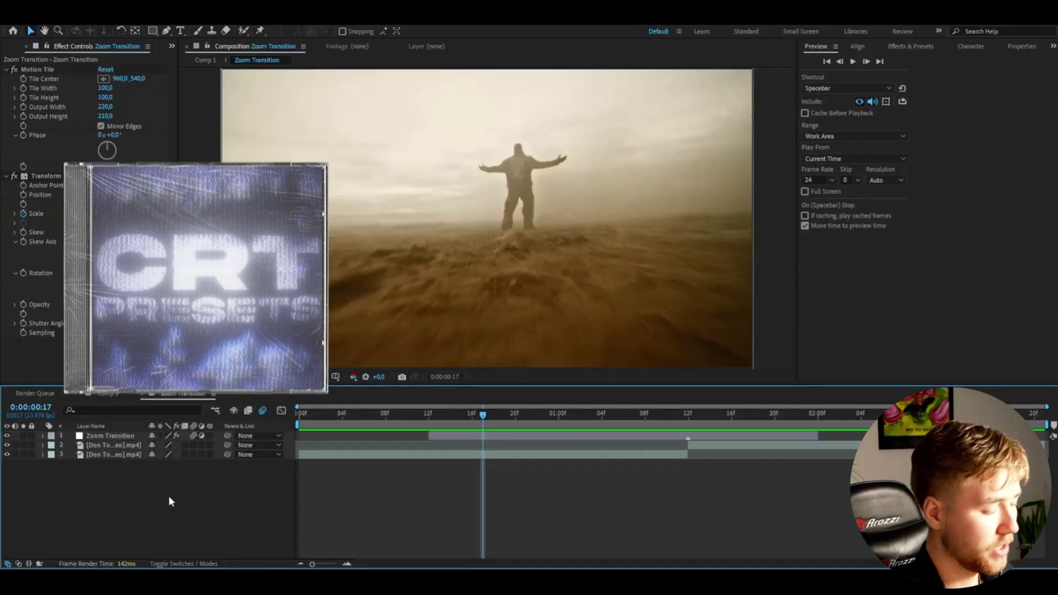
pyautogui.hotkey('ctrl', 'alt', 'y')
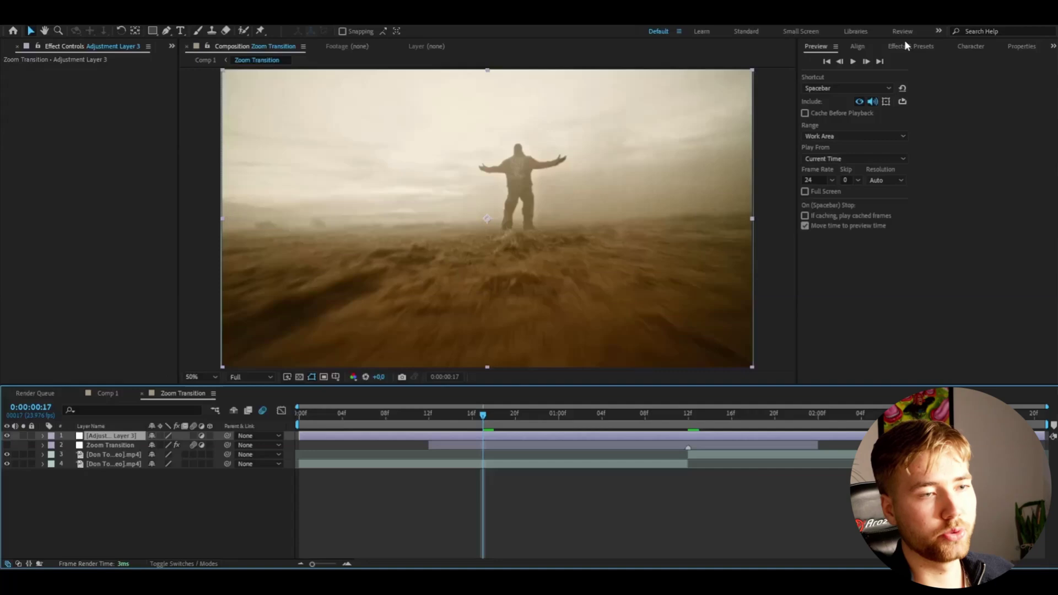
# Step: Apply the Damaged CRT preset from the CRT presets folder to Adjustment Layer 3 and preview
pyautogui.click(907, 45)
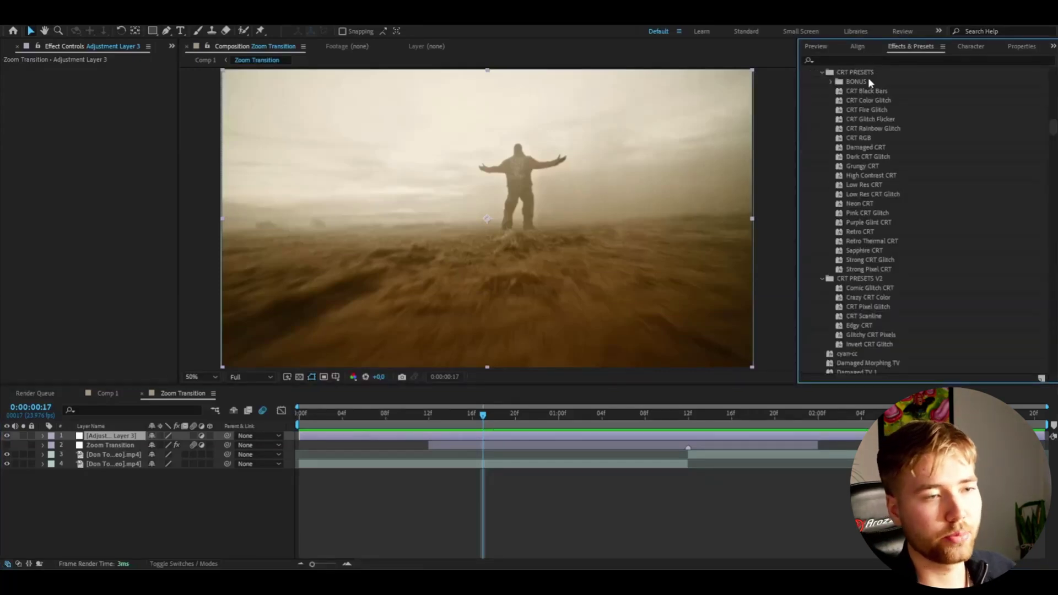
pyautogui.click(831, 82)
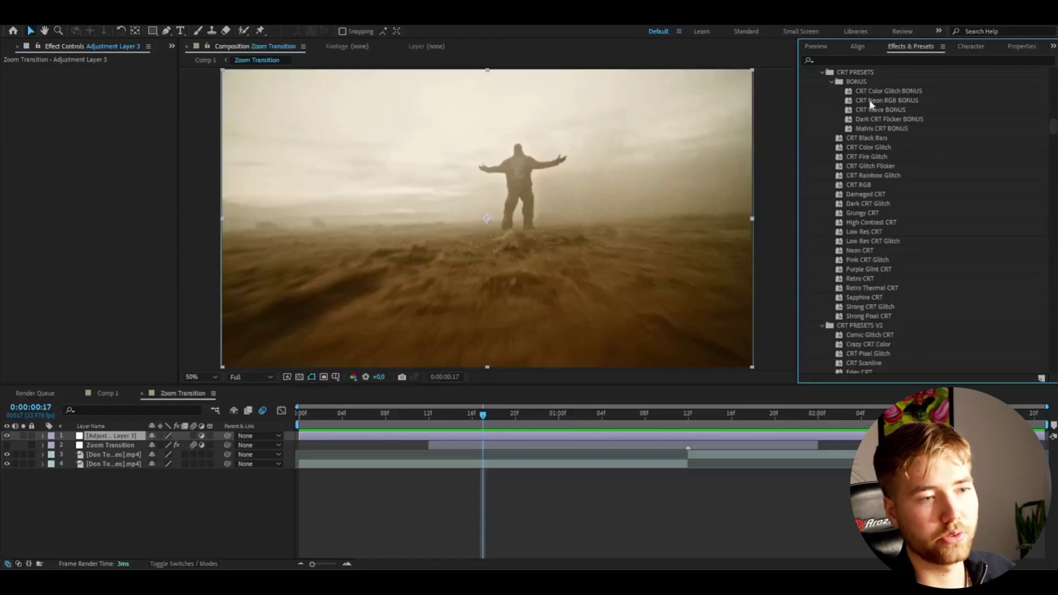
pyautogui.press('Home')
pyautogui.click(866, 194)
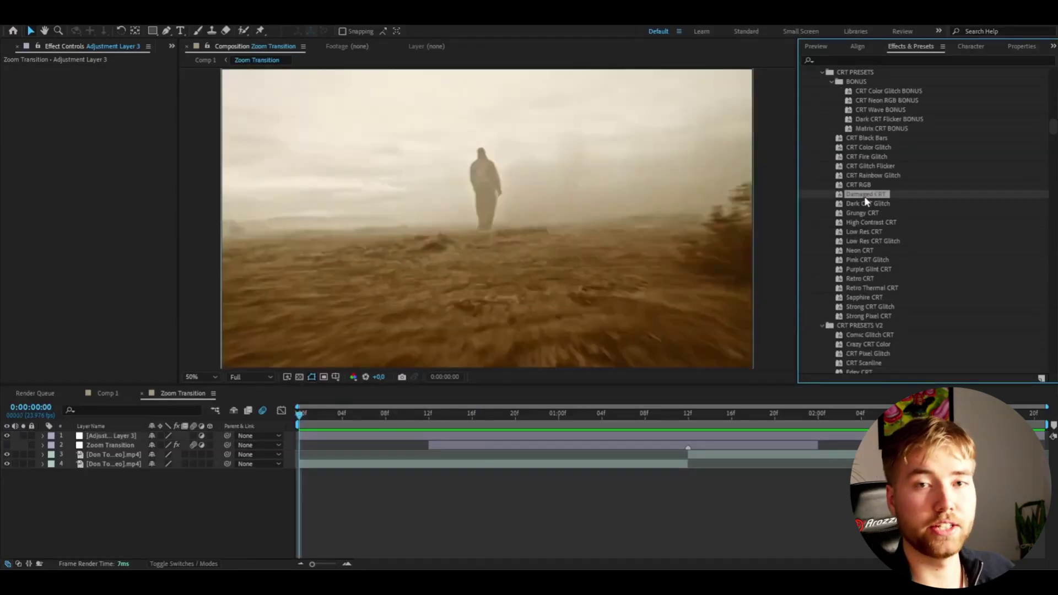
pyautogui.moveTo(864, 196); pyautogui.dragTo(110, 435)
pyautogui.press('space')
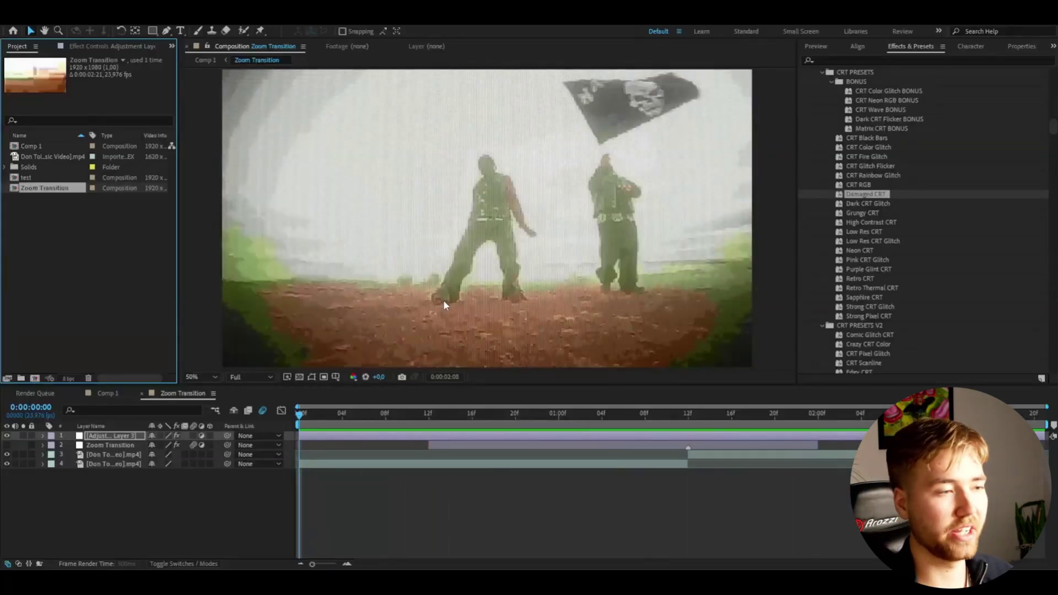
# Step: Apply the Retro CRT preset to Adjustment Layer 3 and create Adjustment Layer 4
pyautogui.moveTo(860, 278); pyautogui.dragTo(121, 436)
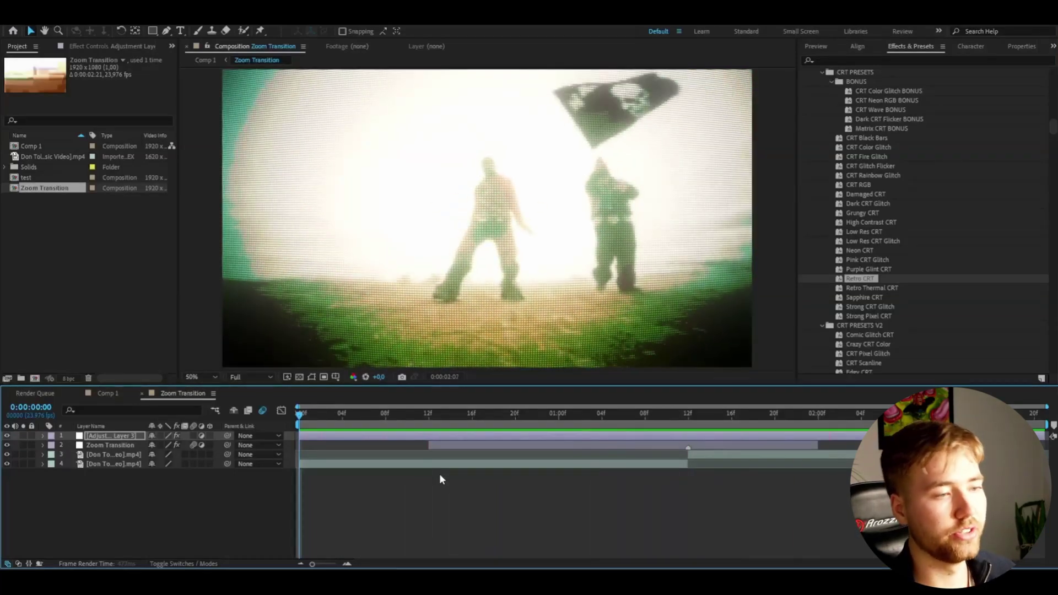
pyautogui.press('pagedown')
pyautogui.press('pagedown')
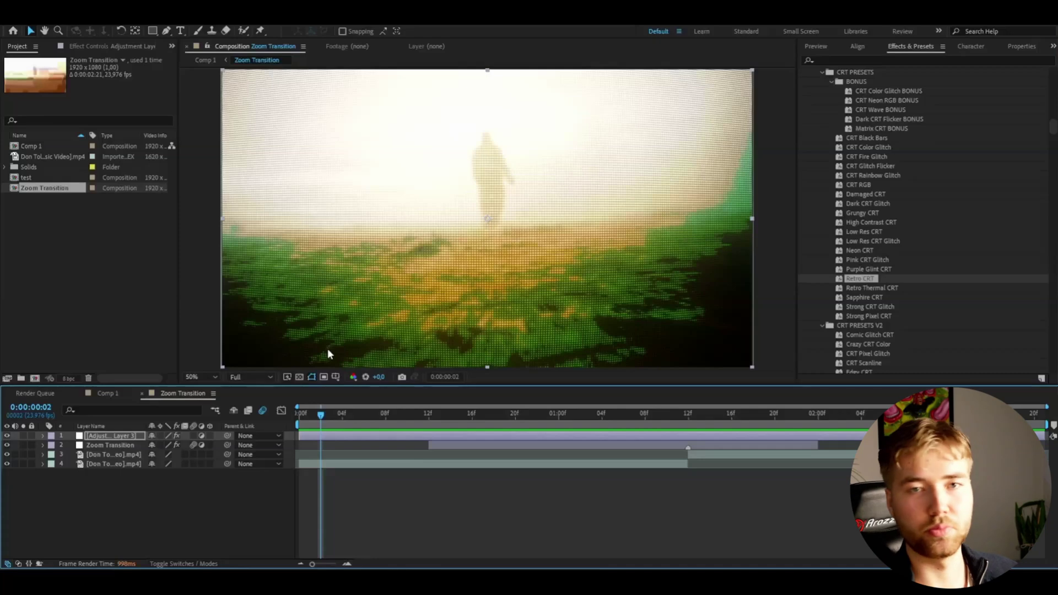
pyautogui.moveTo(323, 414); pyautogui.dragTo(249, 421)
pyautogui.hotkey('ctrl', 'alt', 'y')
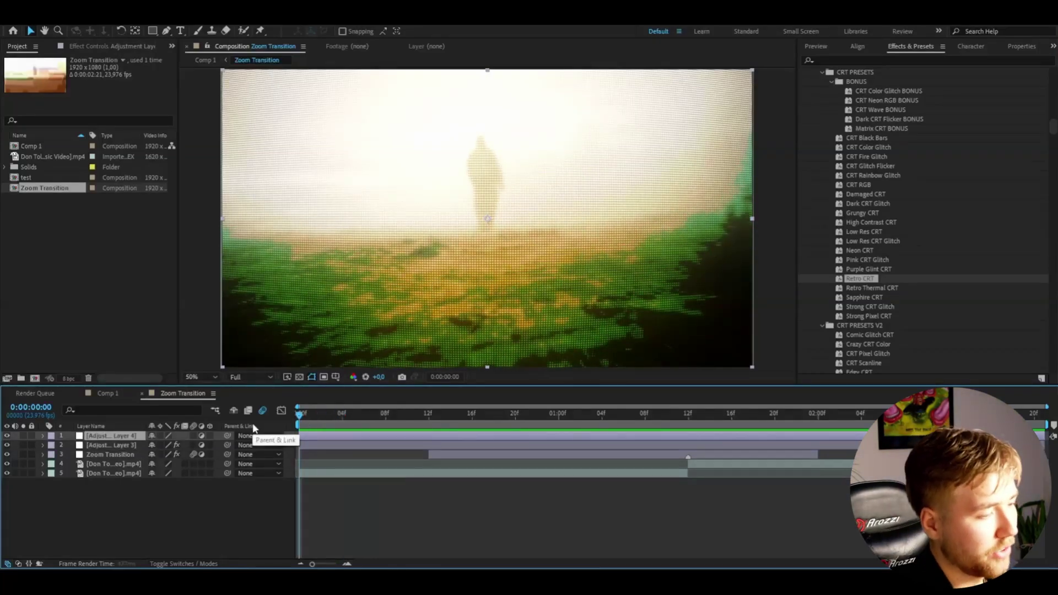
pyautogui.hotkey('ctrl', 'space')
# Step: Apply Curves to Adjustment Layer 4, bow the RGB curve down to darken midtones, and preview
pyautogui.write('cur')
pyautogui.press('Return')
pyautogui.hotkey('ctrl', '[')
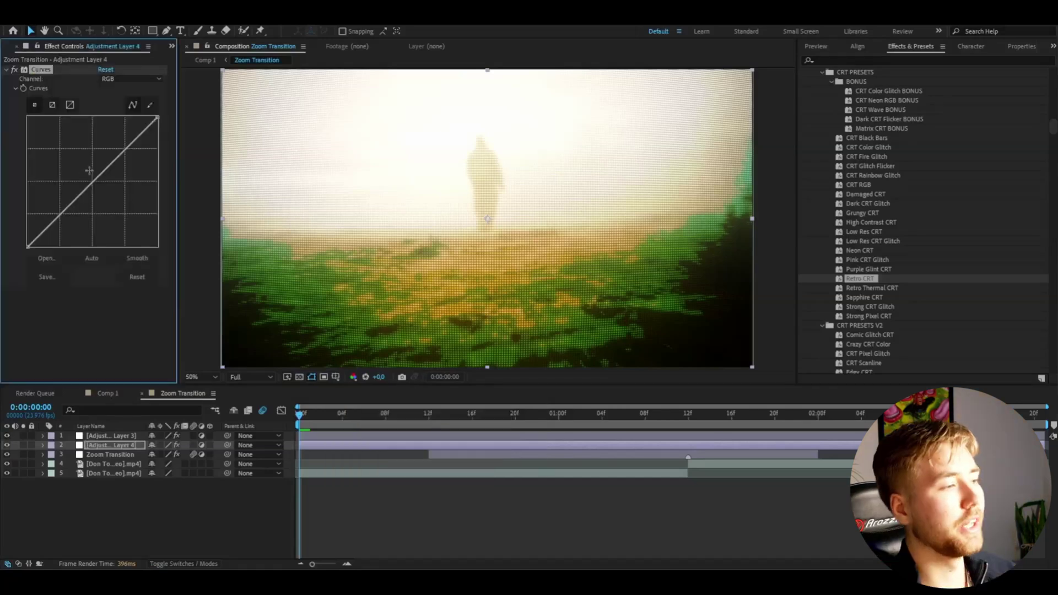
pyautogui.moveTo(90, 176); pyautogui.dragTo(107, 196)
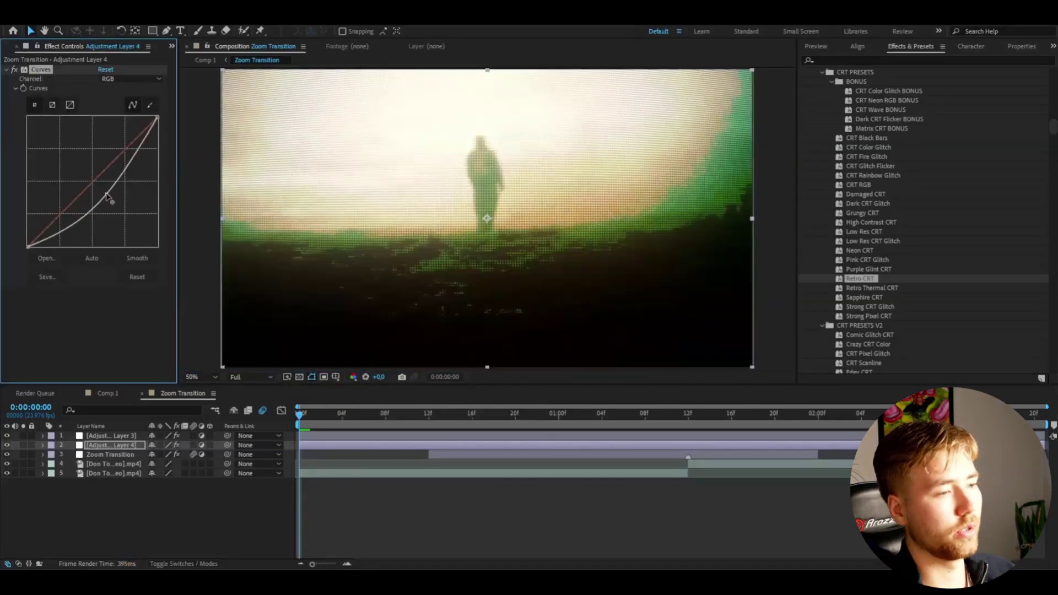
pyautogui.click(333, 419)
pyautogui.press('space')
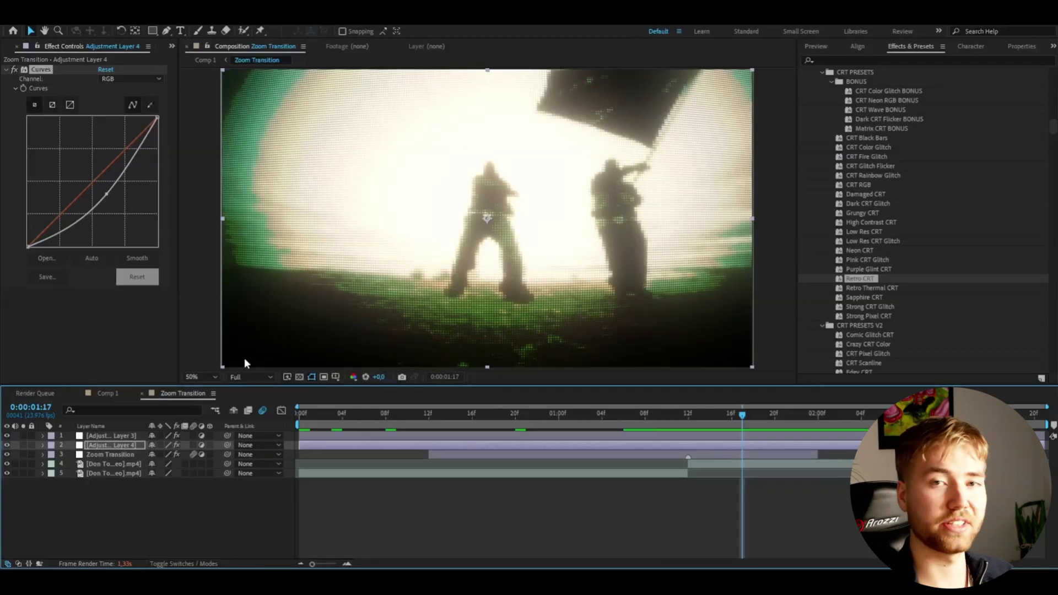
pyautogui.click(181, 511)
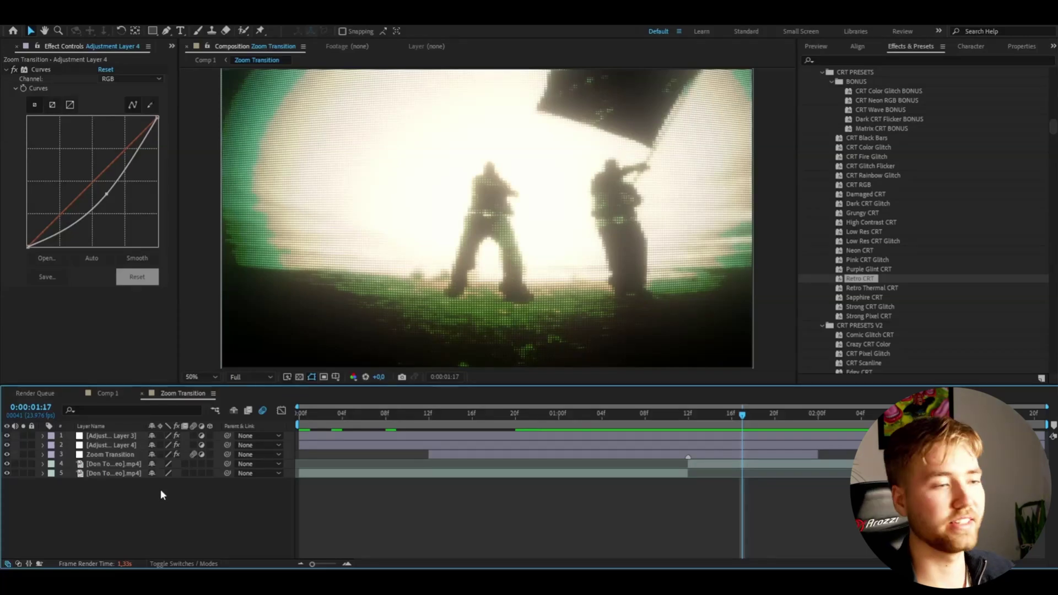
# Step: Hide the adjustment layers and apply S_Flicker to Zoom Transition at 01:12
pyautogui.click(7, 446)
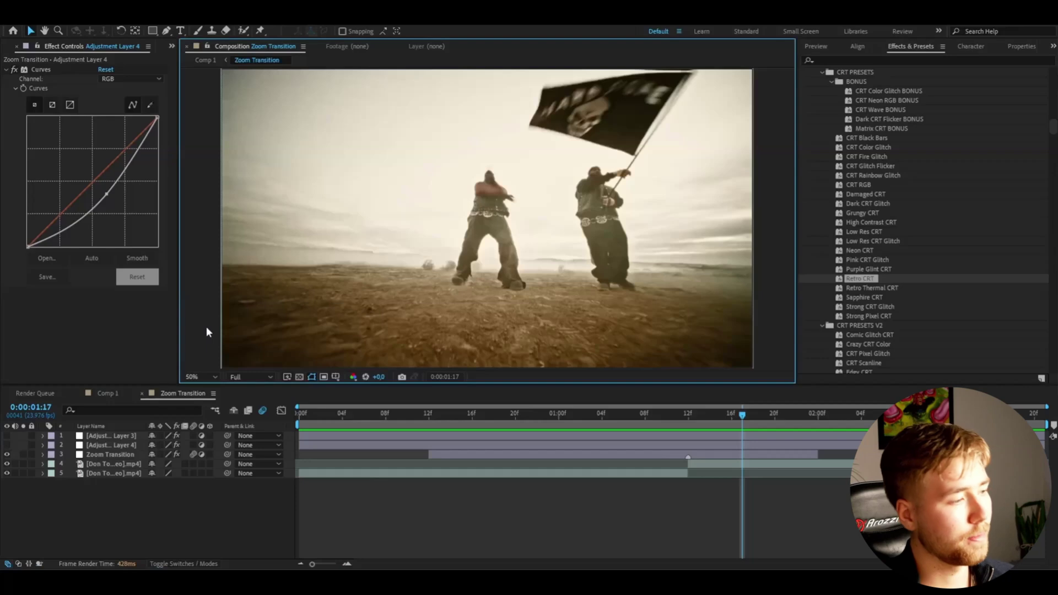
pyautogui.click(112, 455)
pyautogui.press('j')
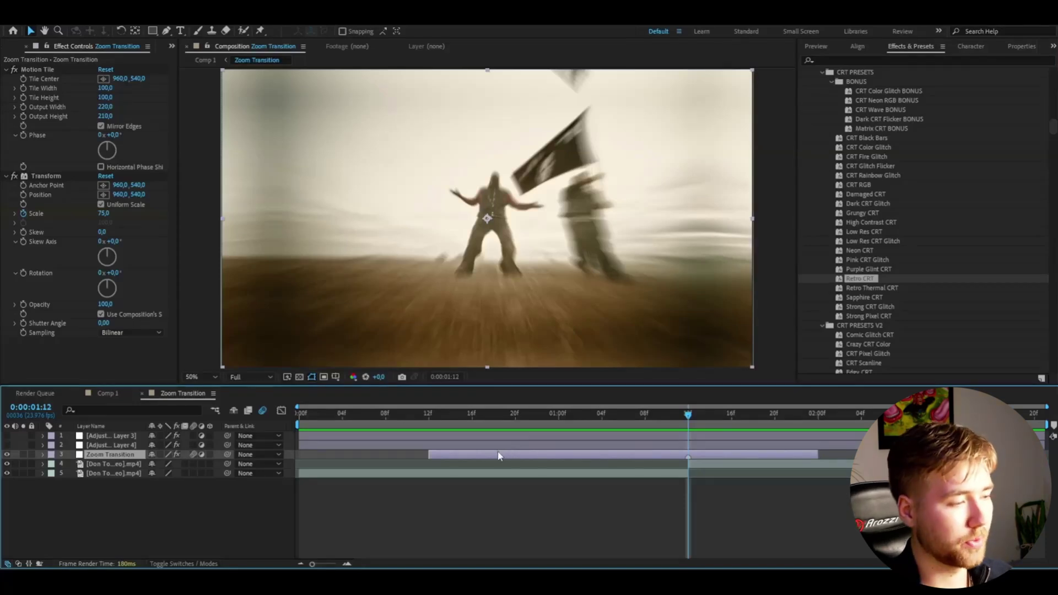
pyautogui.hotkey('ctrl', 'space')
pyautogui.write('flic')
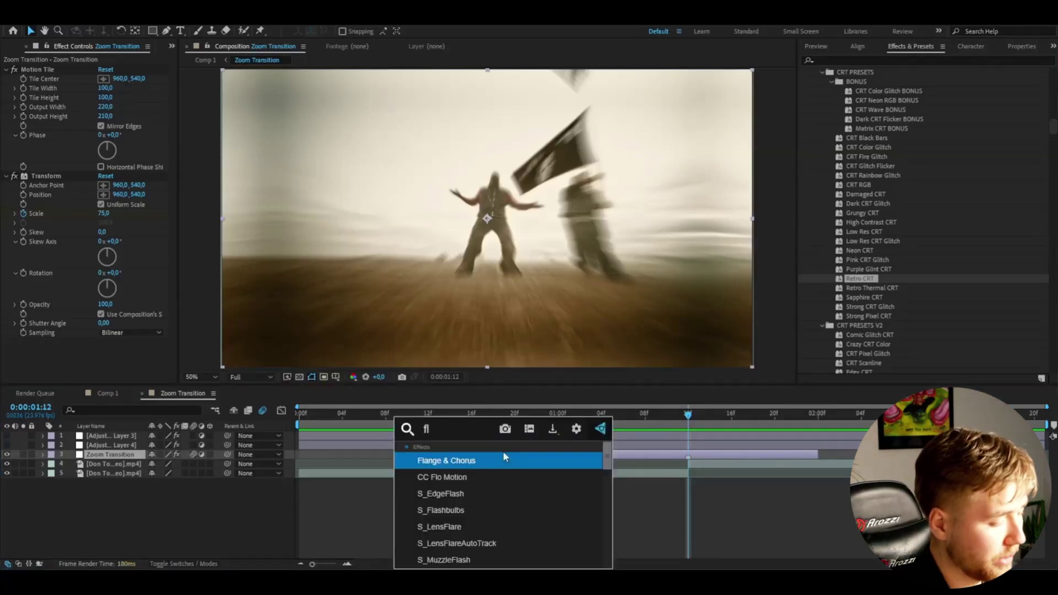
pyautogui.click(504, 460)
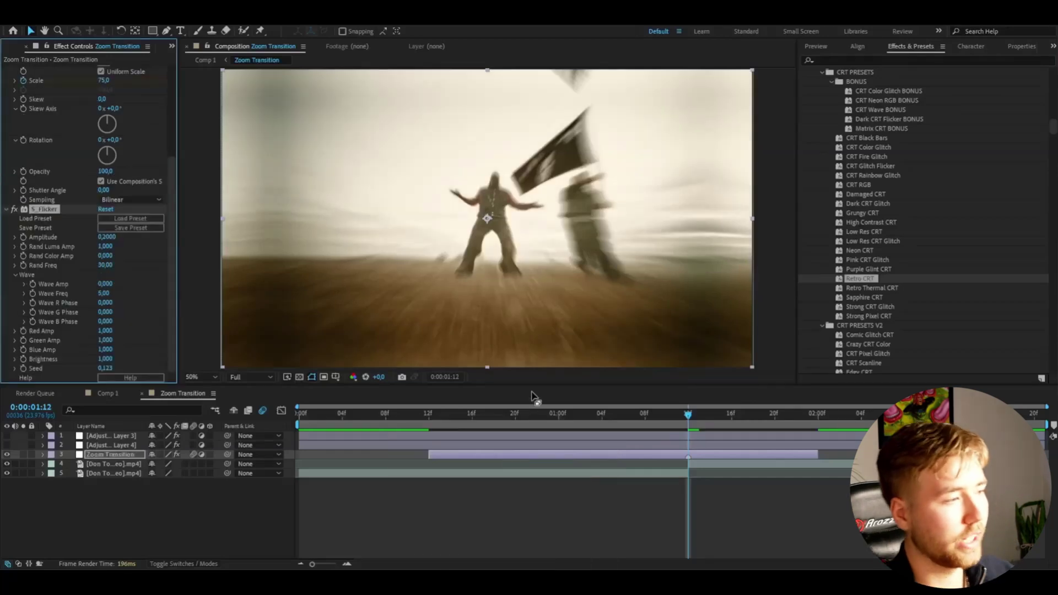
# Step: Keyframe S_Flicker Amplitude at 2 on 01:12 and 0 on 02:00
pyautogui.click(106, 237)
pyautogui.write('2')
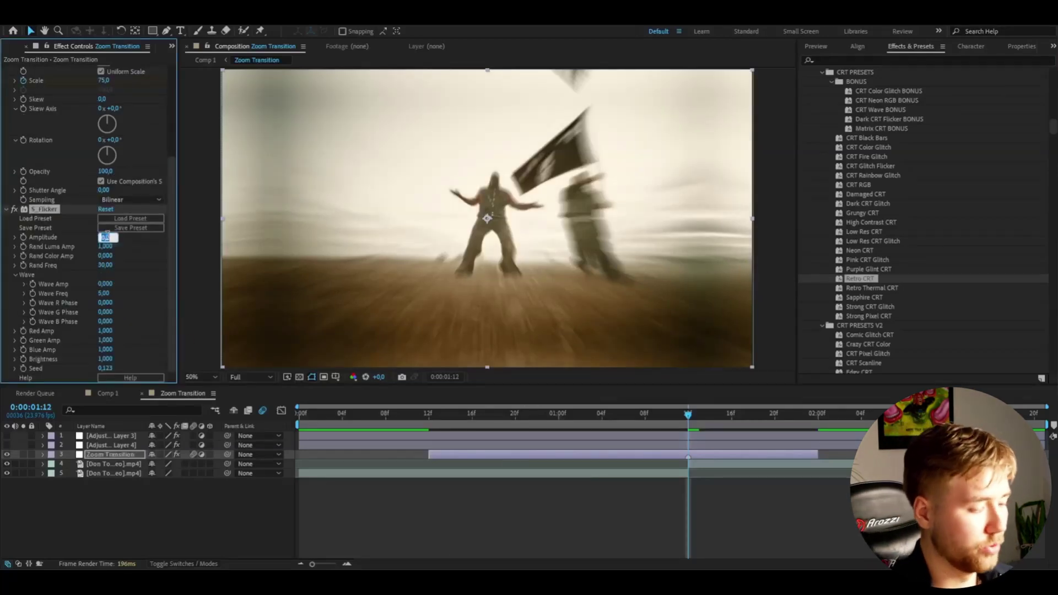
pyautogui.press('Return')
pyautogui.click(23, 237)
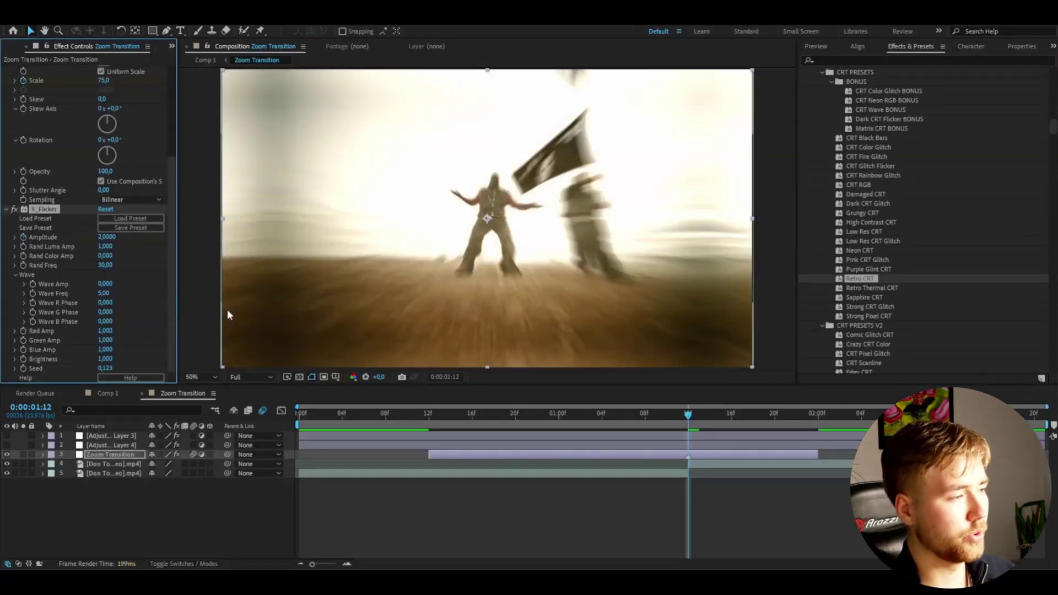
pyautogui.moveTo(438, 424)
pyautogui.mouseDown()
pyautogui.moveTo(418, 421)
pyautogui.moveTo(429, 422)
pyautogui.mouseUp()
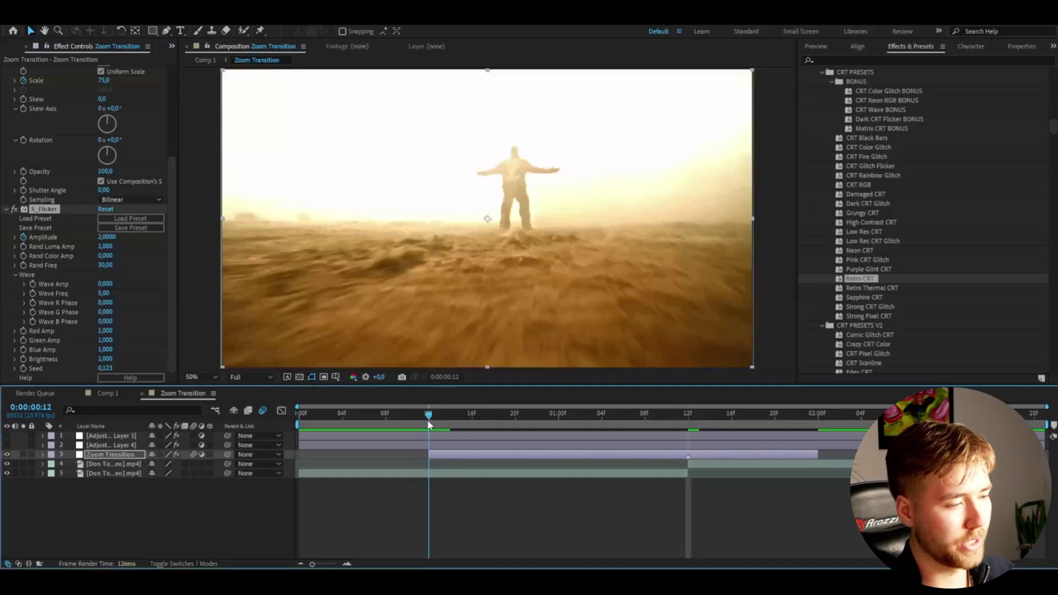
pyautogui.click(818, 414)
pyautogui.click(110, 237)
pyautogui.write('0')
pyautogui.press('Return')
# Step: Set S_Flicker Rand Color Amp to 1 at 01:12
pyautogui.press('j')
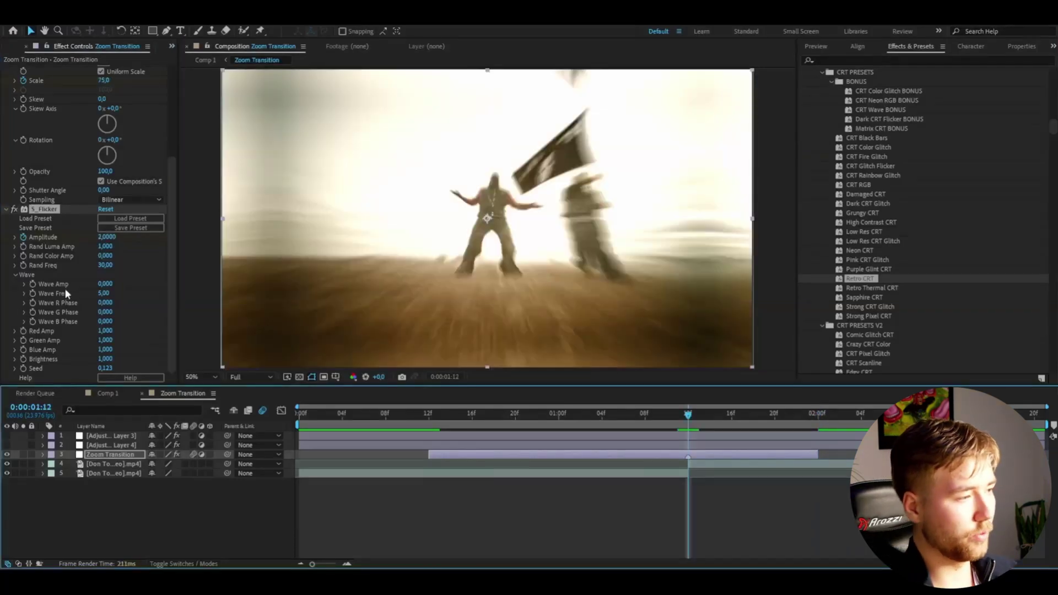
pyautogui.click(104, 256)
pyautogui.write('1')
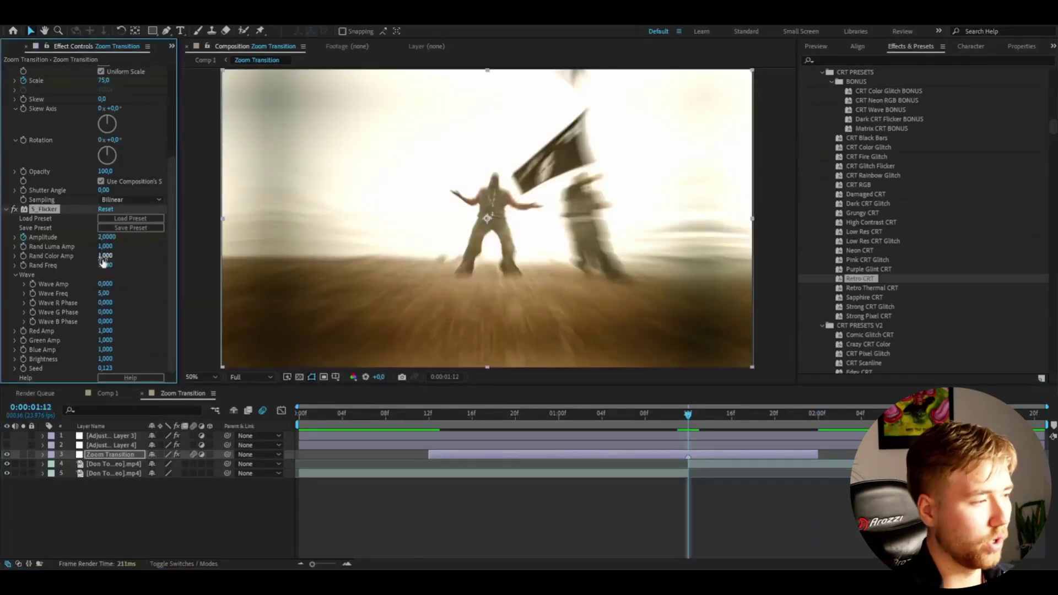
pyautogui.press('Return')
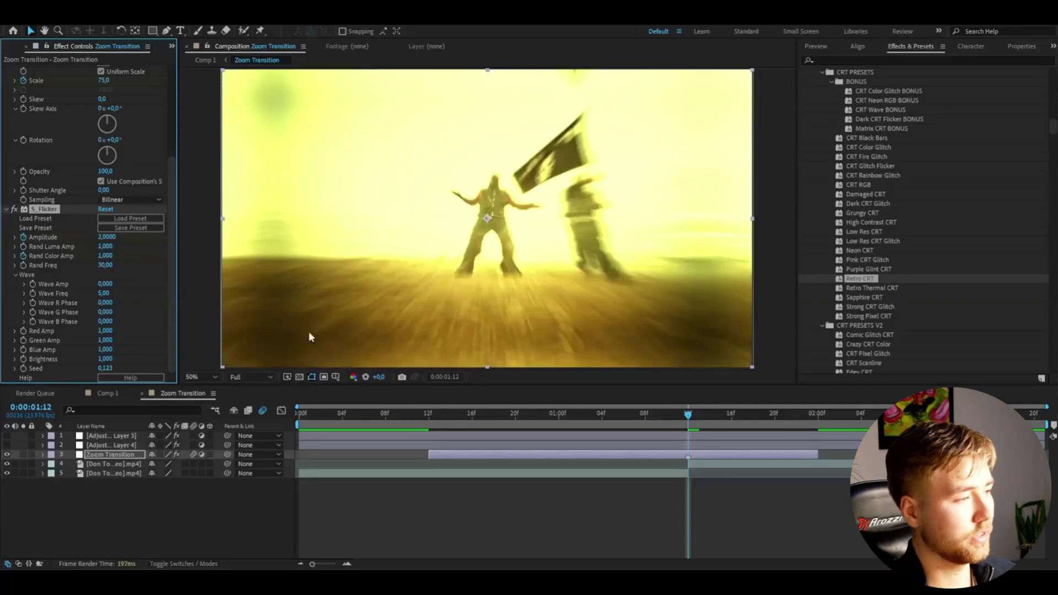
pyautogui.click(428, 415)
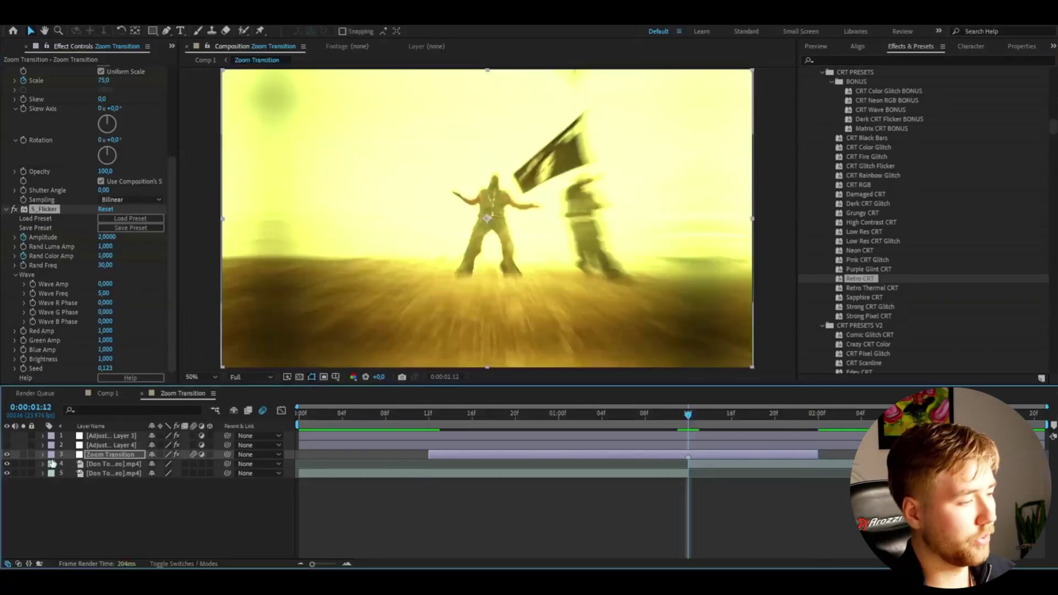
# Step: Apply Easy Ease to the S_Flicker Amplitude keyframes
pyautogui.press('u')
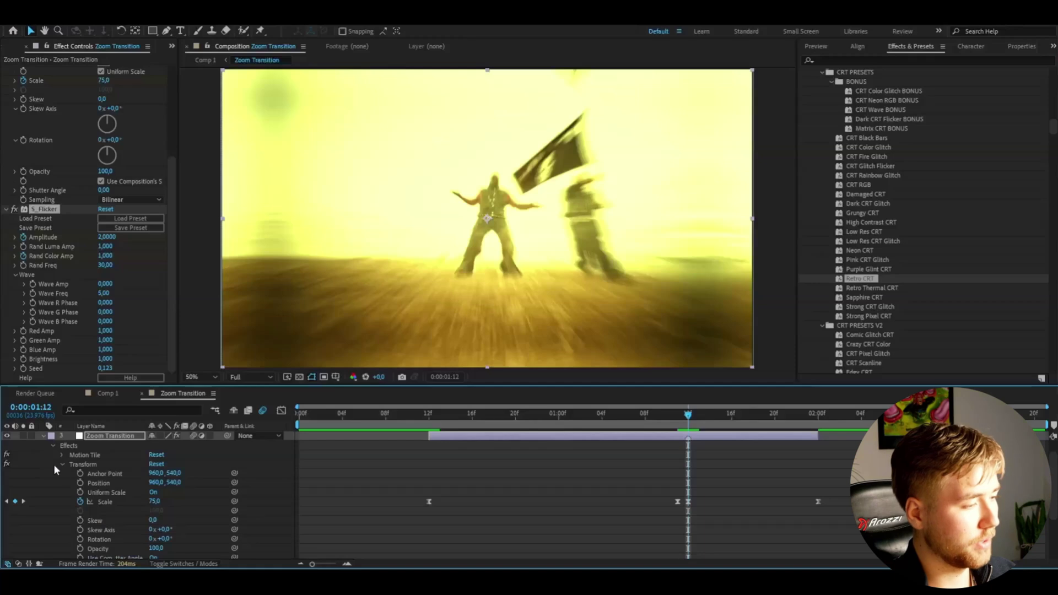
pyautogui.scroll(-2, 634, 514)
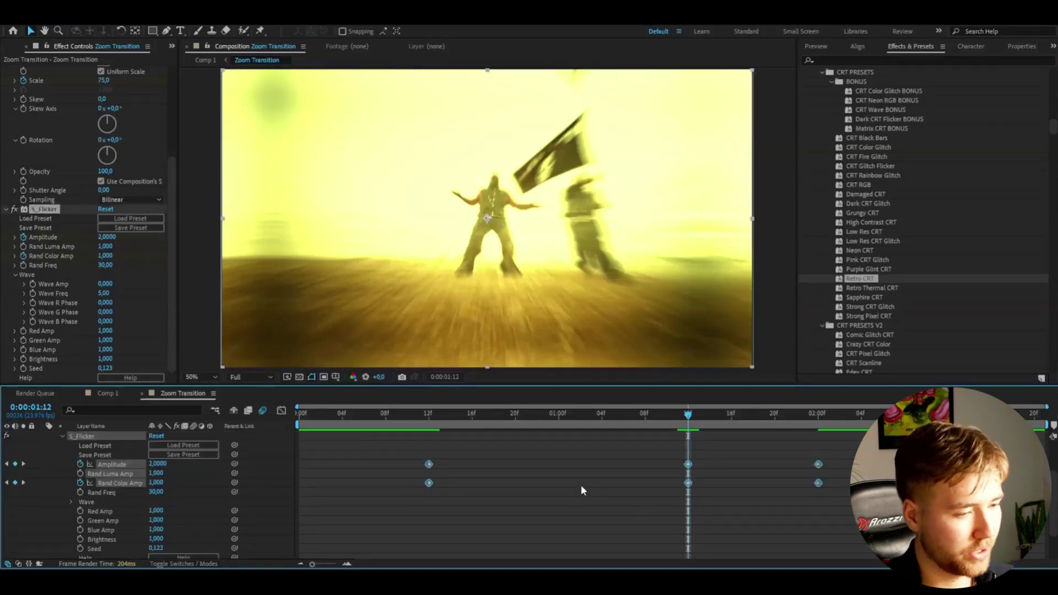
pyautogui.press('F9')
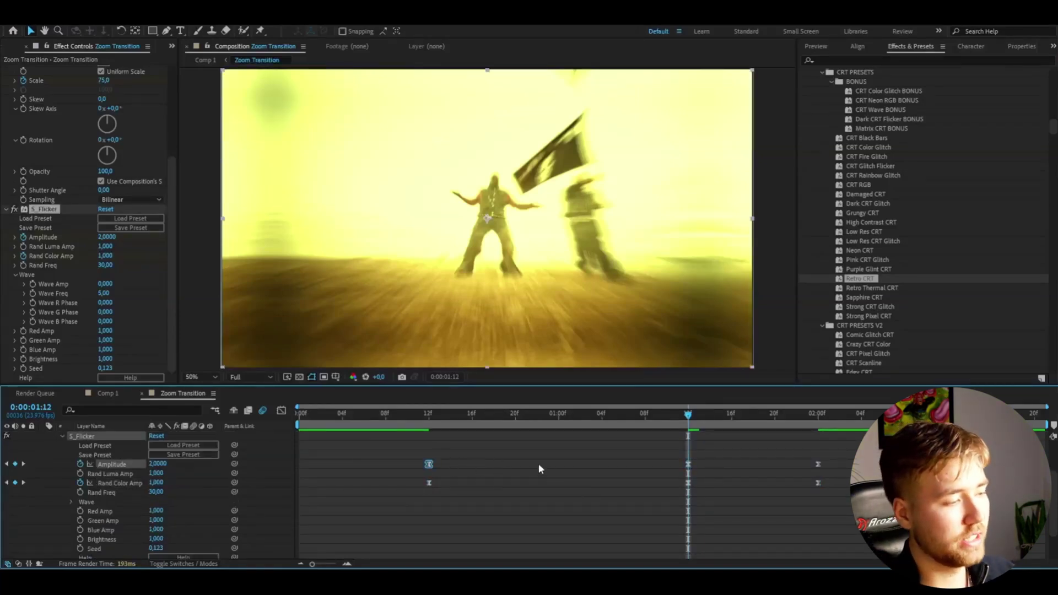
# Step: In the speed graph, stretch the Amplitude eases so flicker rises late into a sharp peak
pyautogui.click(280, 411)
pyautogui.moveTo(516, 534); pyautogui.dragTo(756, 536)
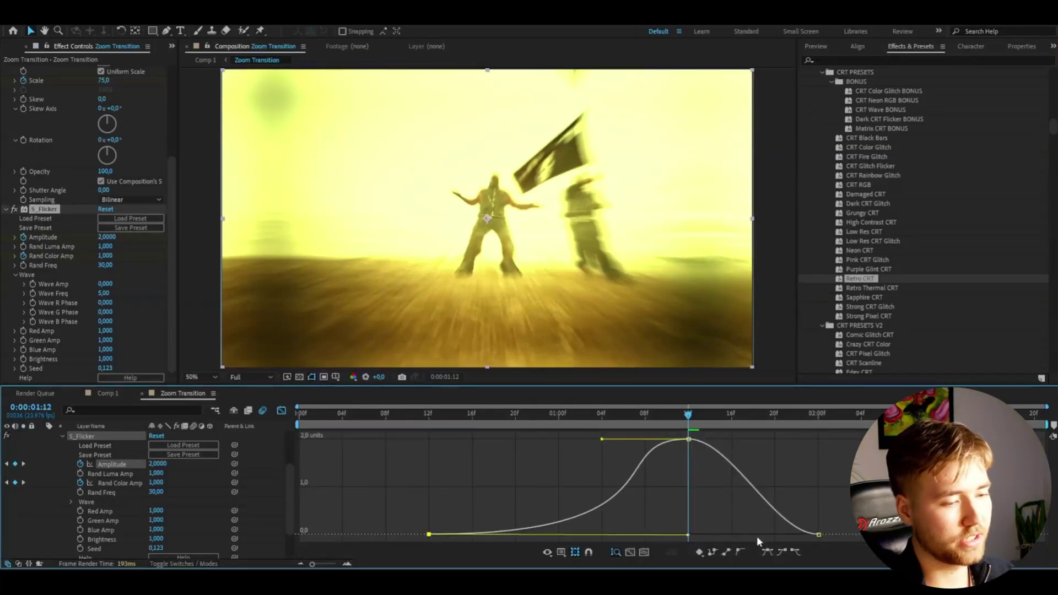
pyautogui.click(787, 534)
pyautogui.click(819, 534)
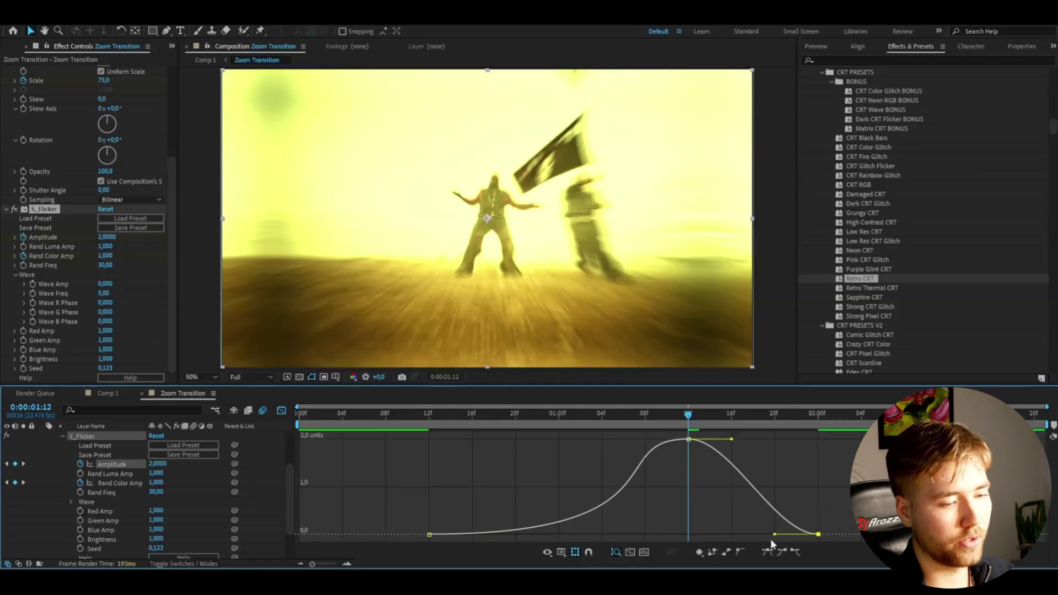
pyautogui.moveTo(555, 414); pyautogui.dragTo(452, 422)
# Step: Preview the flicker transition, then collapse the S_Flicker properties
pyautogui.press('space')
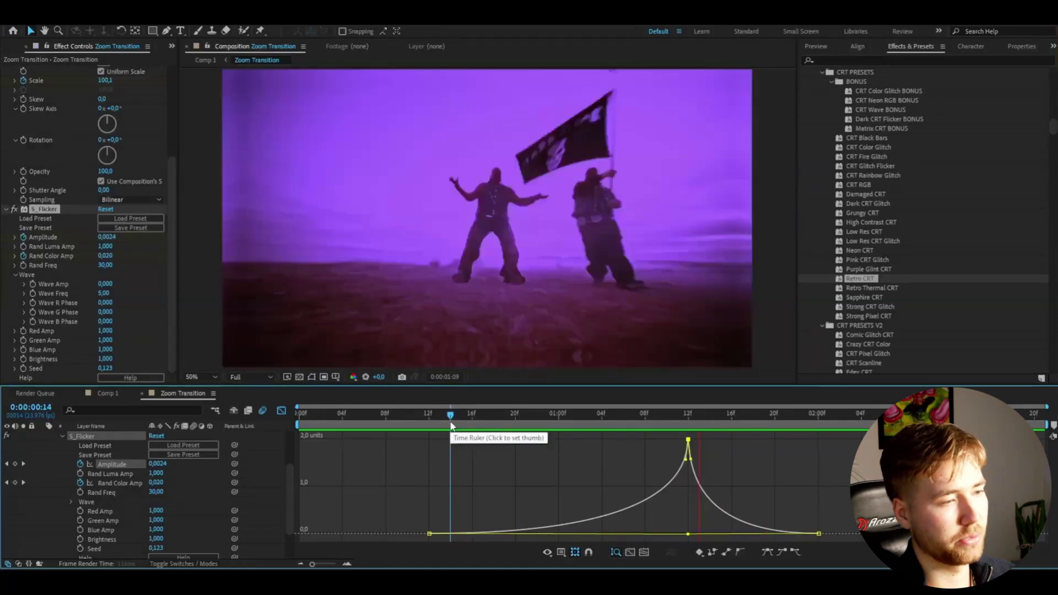
pyautogui.click(280, 411)
pyautogui.click(65, 438)
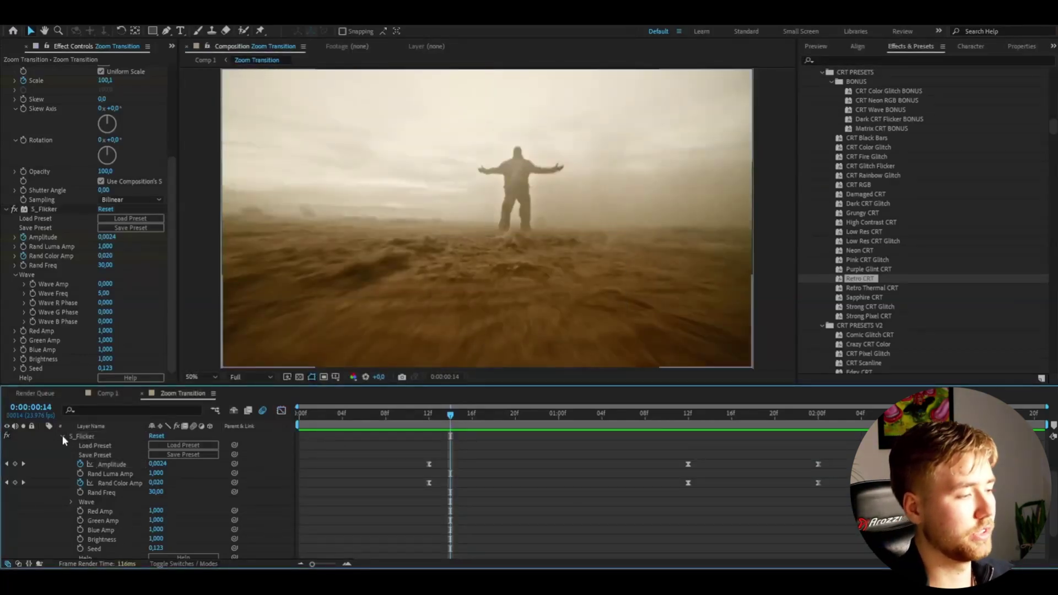
pyautogui.click(62, 435)
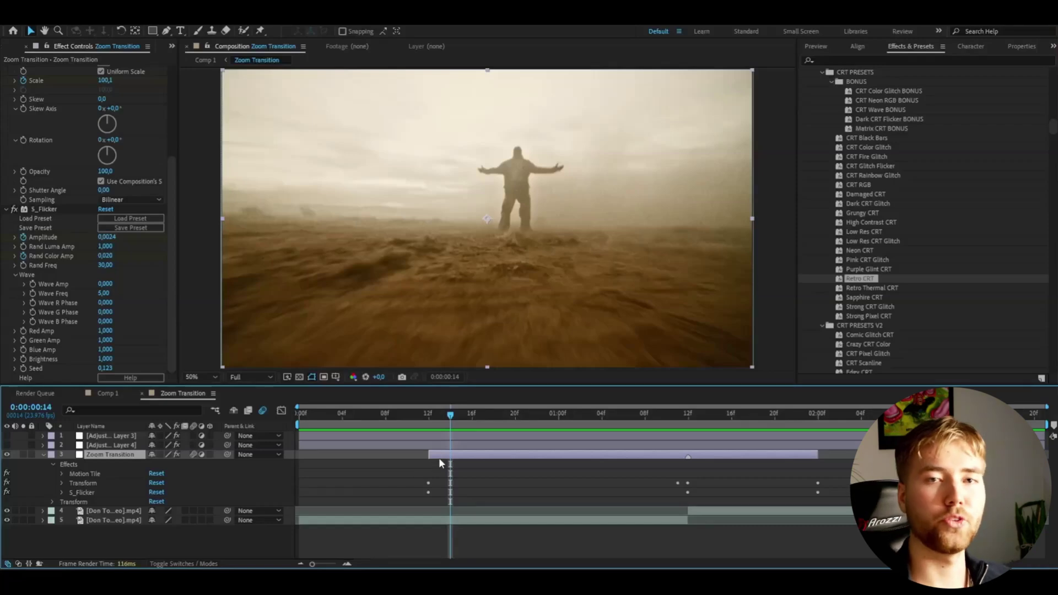
# Step: Add CC Lens to the Zoom Transition layer via the effect search
pyautogui.hotkey('ctrl', 'space')
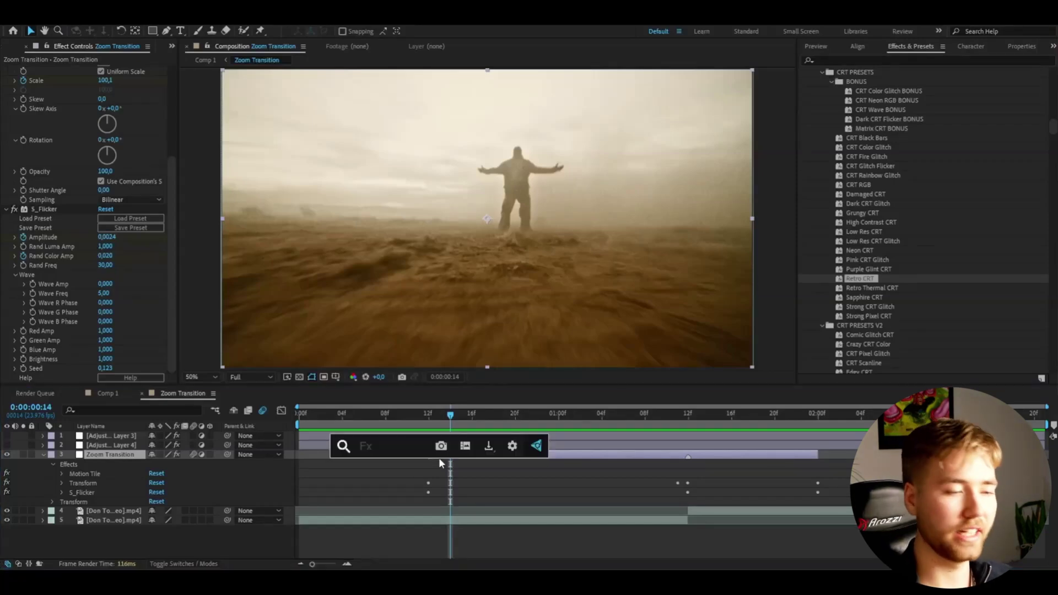
pyautogui.write('cc lens')
pyautogui.press('Return')
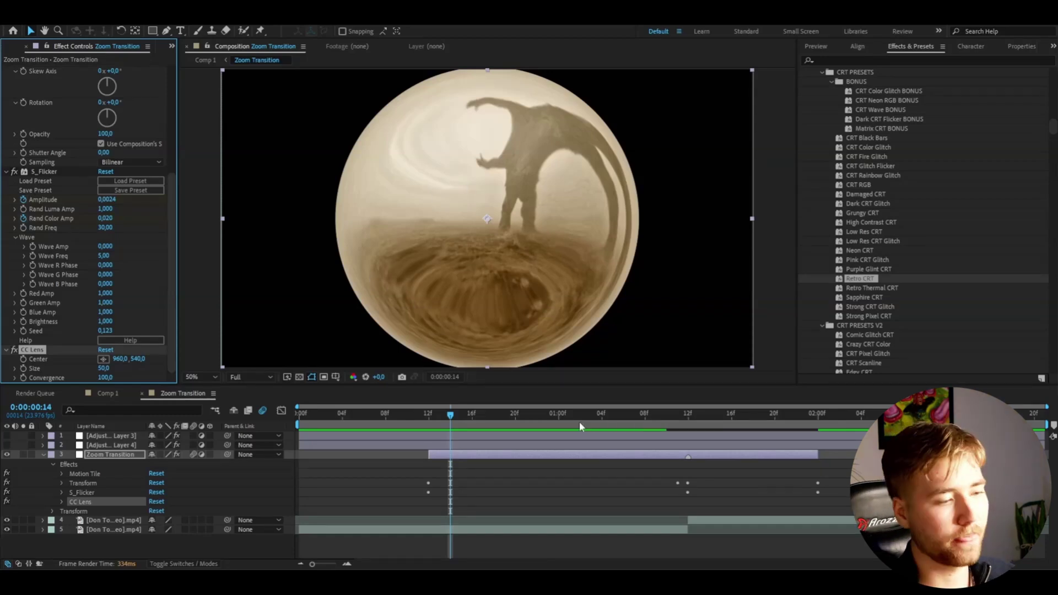
# Step: Keyframe CC Lens Size at 150 at 1:12
pyautogui.click(690, 431)
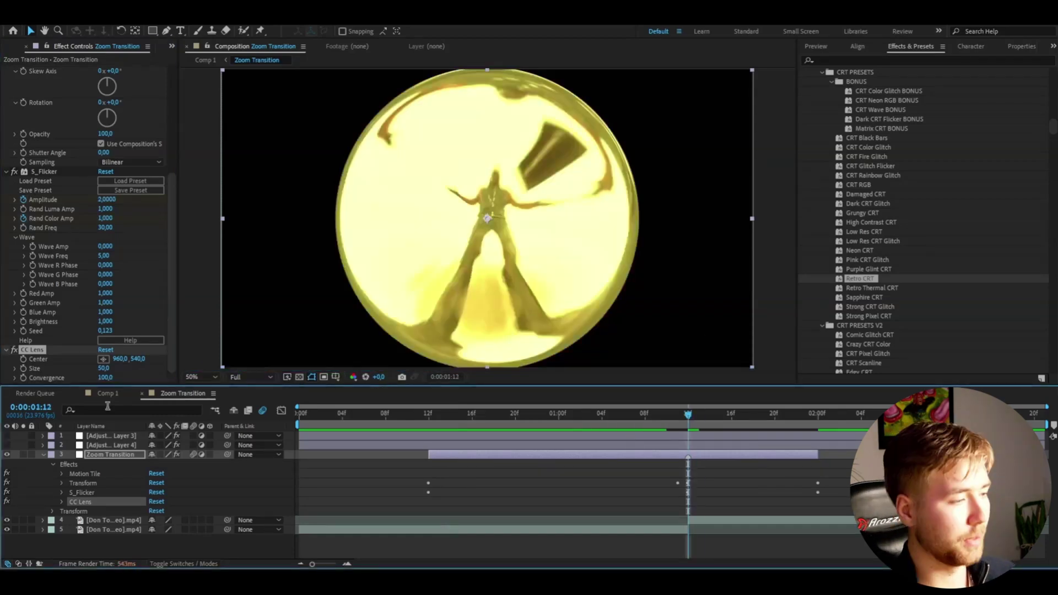
pyautogui.click(111, 371)
pyautogui.write('150')
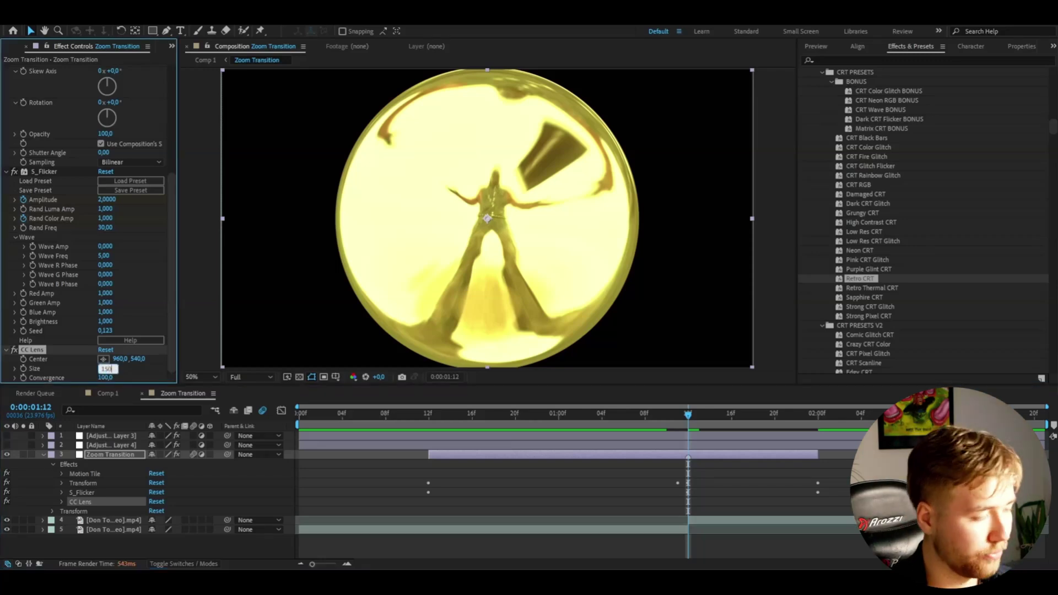
pyautogui.press('Return')
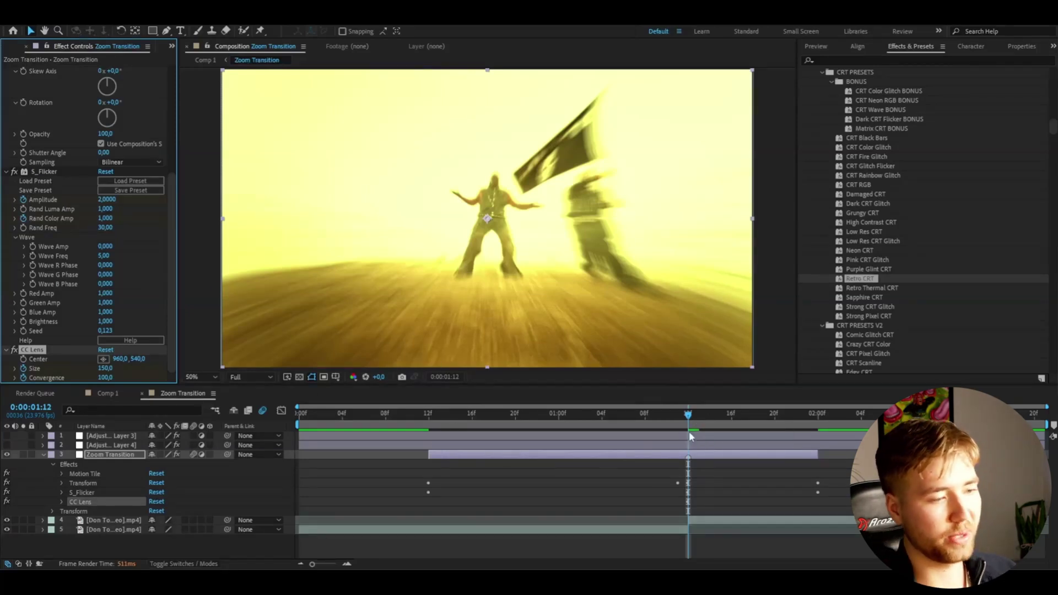
# Step: At 2:00, set CC Lens Convergence to 0 and Size to 500
pyautogui.click(806, 422)
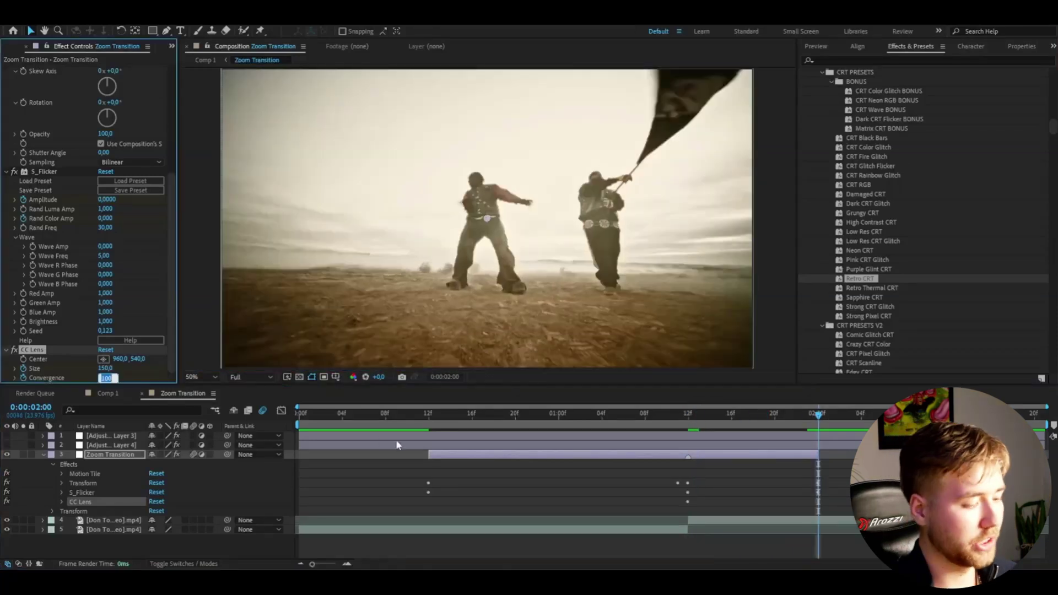
pyautogui.write('0')
pyautogui.hotkey('shift', 'Tab')
pyautogui.write('500')
pyautogui.press('Return')
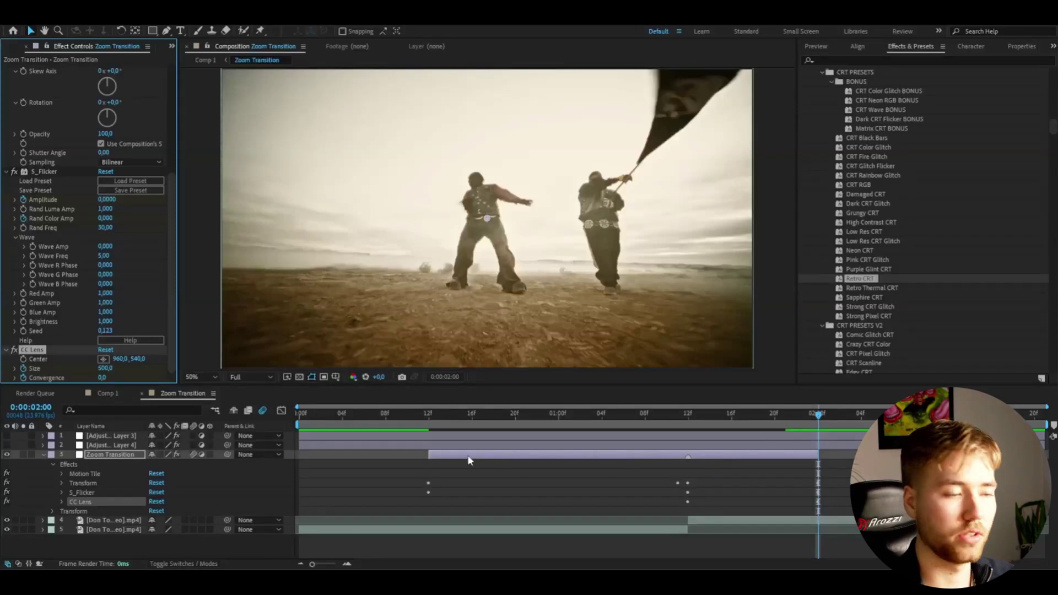
# Step: Apply Easy Ease to all CC Lens Size and Convergence keyframes
pyautogui.press('i')
pyautogui.click(62, 502)
pyautogui.moveTo(827, 515); pyautogui.dragTo(422, 546)
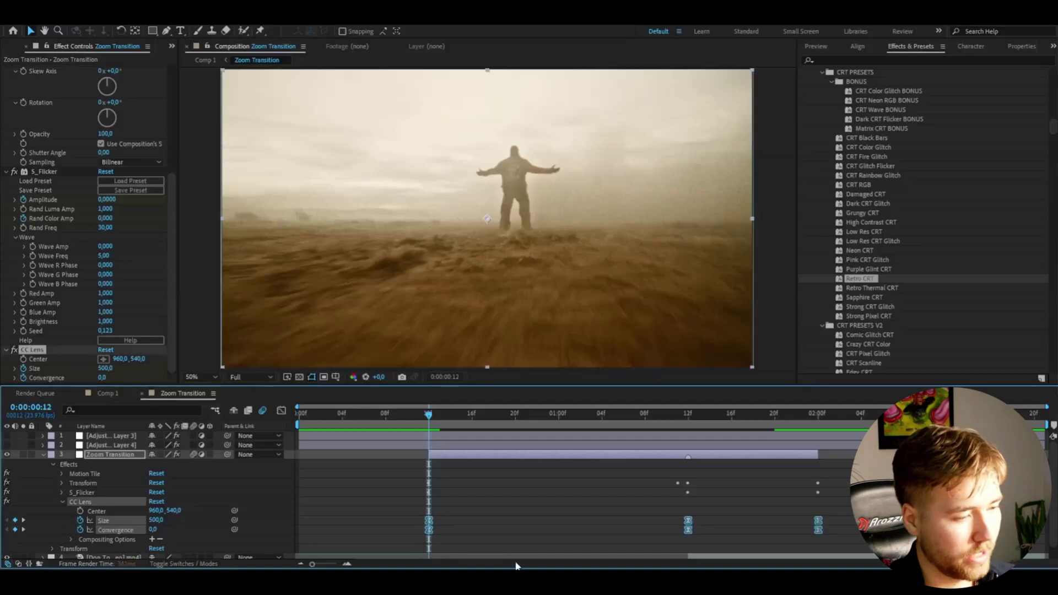
pyautogui.press('F9')
pyautogui.click(440, 534)
# Step: Lengthen the first and last CC Lens Size eases in the speed graph for a sharp spike
pyautogui.click(103, 520)
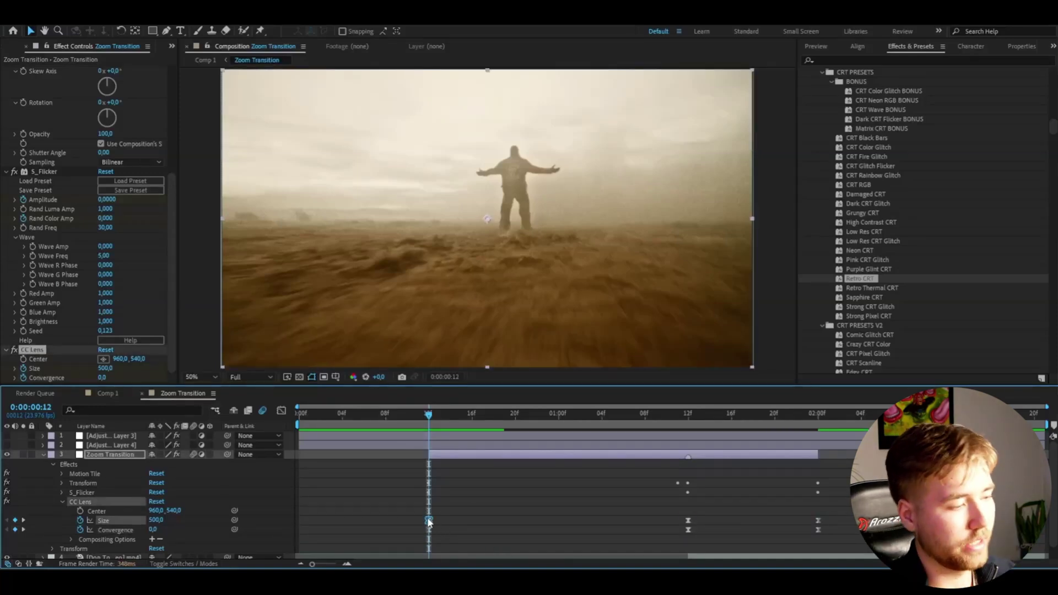
pyautogui.click(281, 410)
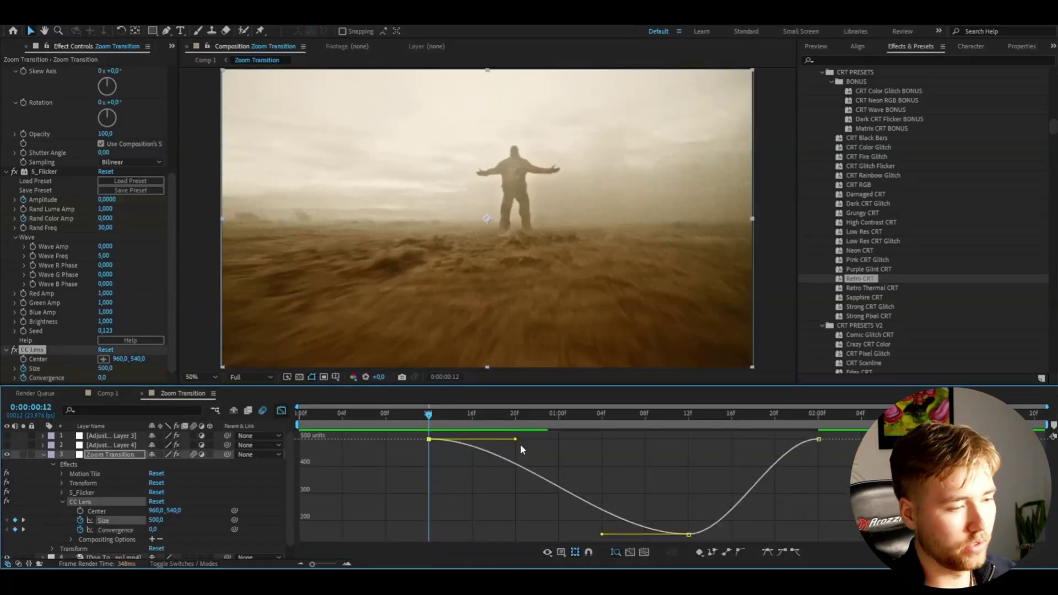
pyautogui.moveTo(515, 439); pyautogui.dragTo(728, 444)
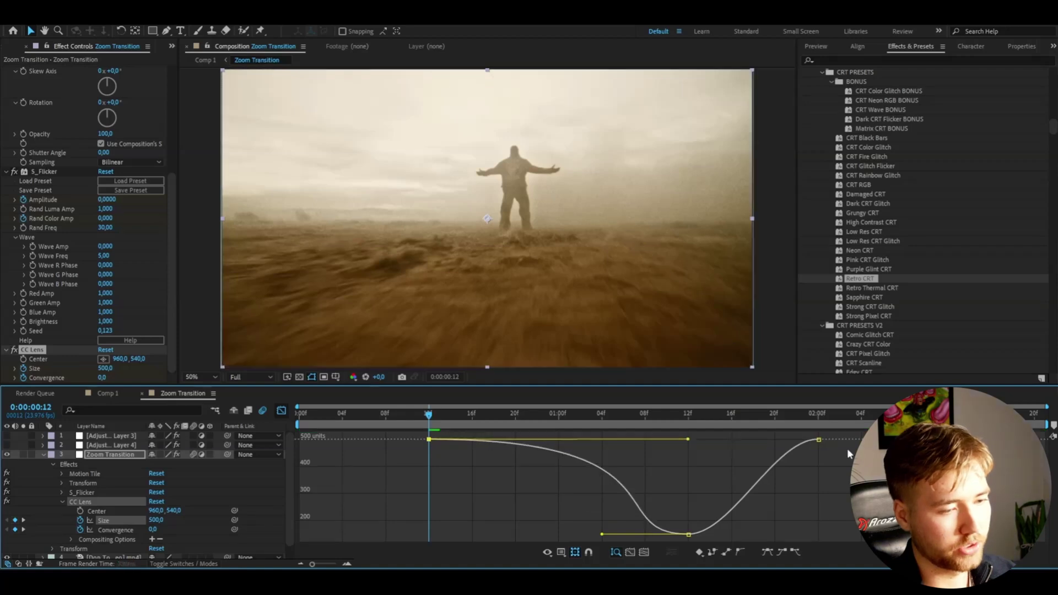
pyautogui.click(819, 440)
pyautogui.moveTo(775, 444); pyautogui.dragTo(687, 441)
pyautogui.click(656, 413)
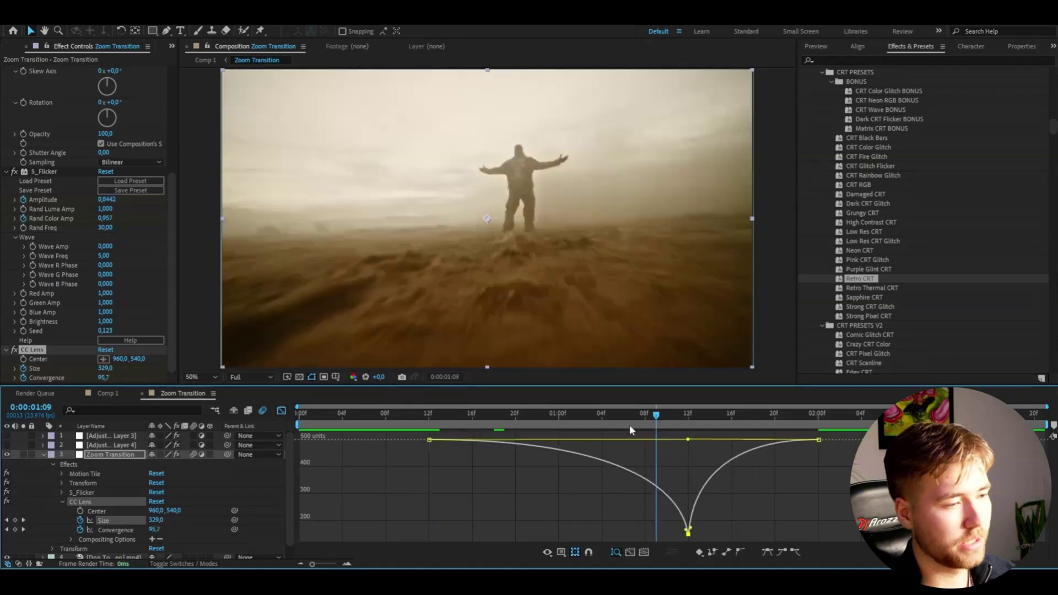
pyautogui.click(281, 410)
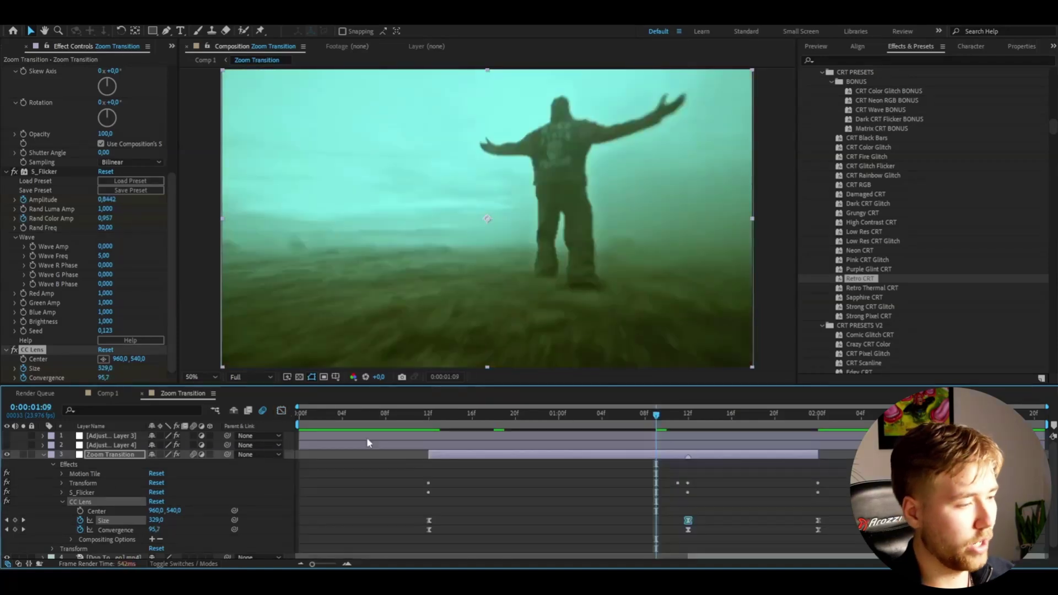
# Step: Check the Convergence speed curve and preview the lens transition
pyautogui.click(431, 529)
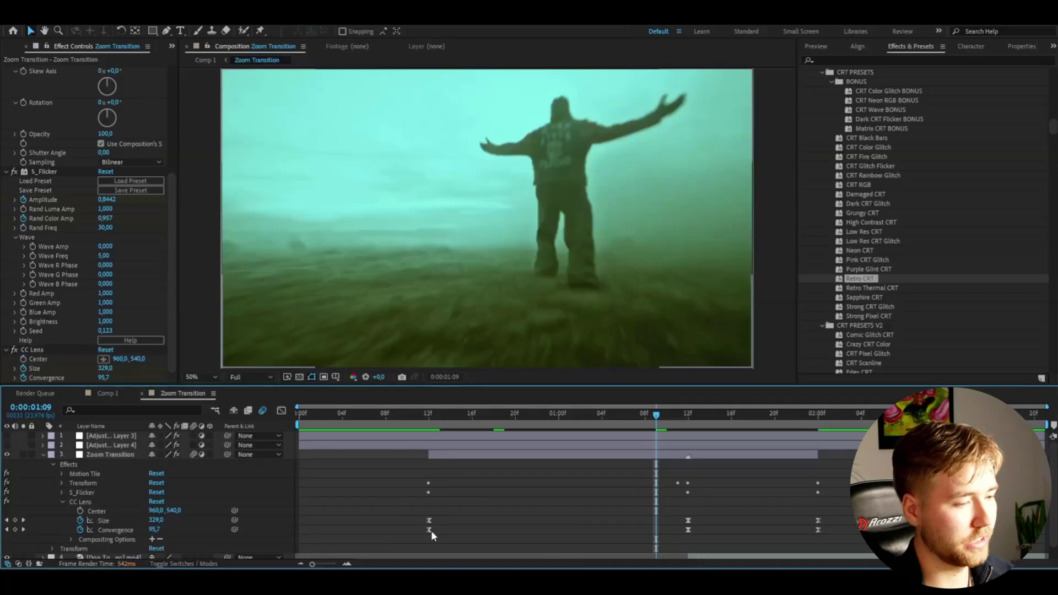
pyautogui.click(429, 530)
pyautogui.click(281, 411)
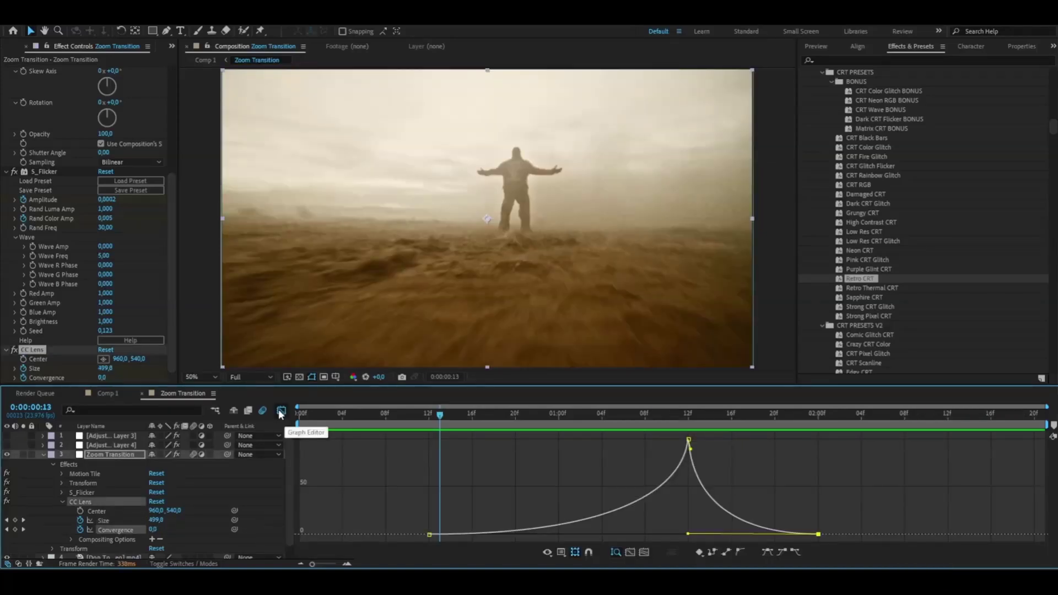
pyautogui.click(281, 411)
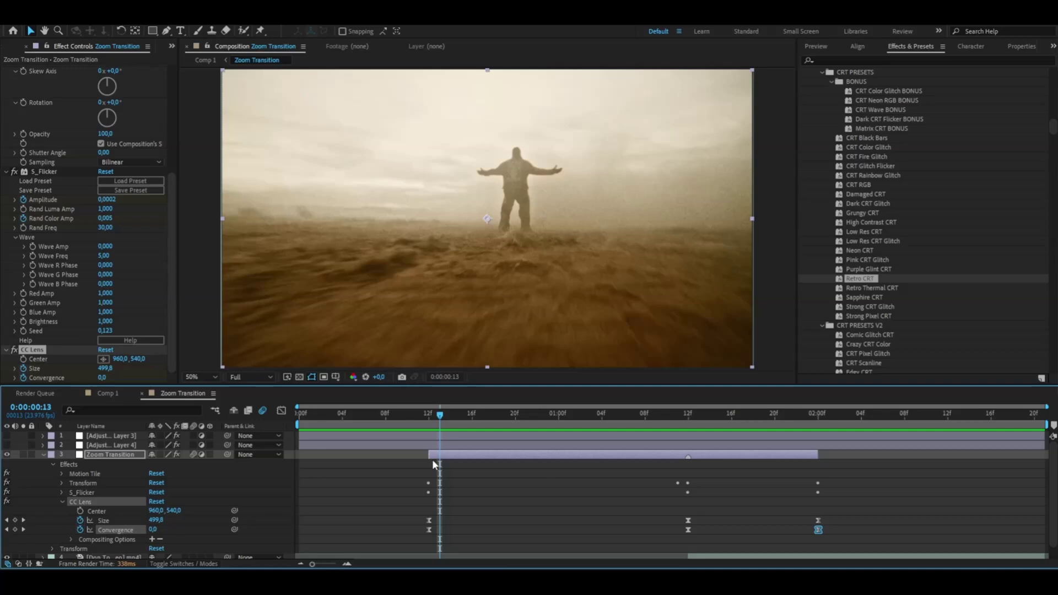
pyautogui.press('space')
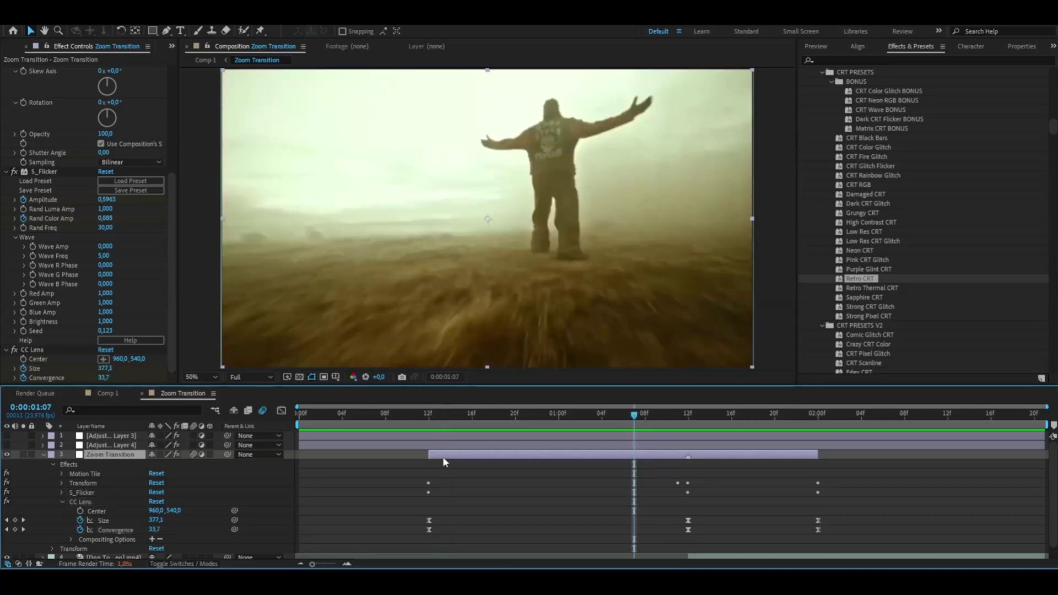
# Step: Add Radial Blur to the Zoom Transition layer via the effect search
pyautogui.hotkey('ctrl', 'space')
pyautogui.write('radial blur')
pyautogui.press('Return')
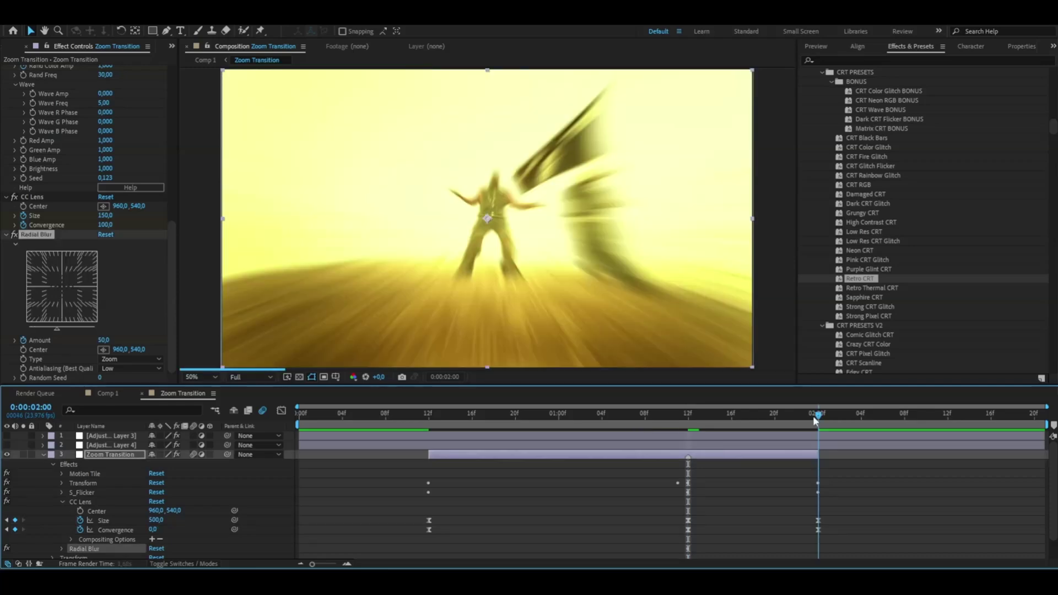
# Step: Scrub through the transition to check the zoom Radial Blur near 02:00
pyautogui.moveTo(818, 414)
pyautogui.mouseDown()
pyautogui.moveTo(680, 414)
pyautogui.moveTo(809, 416)
pyautogui.mouseUp()
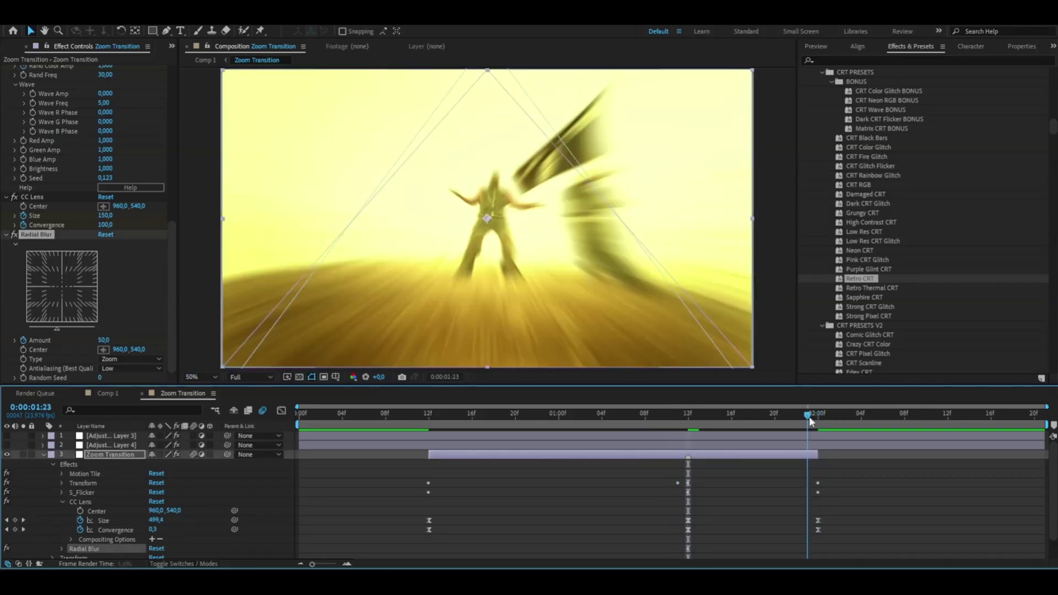